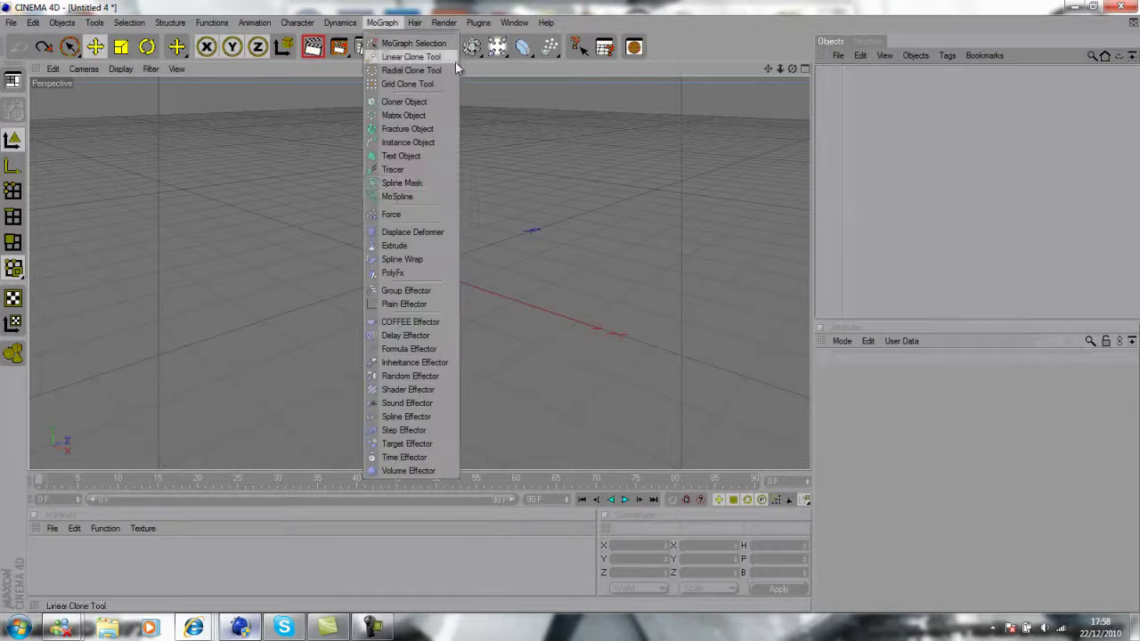
Step: Add a Floor object to the empty scene
left_click(949, 129)
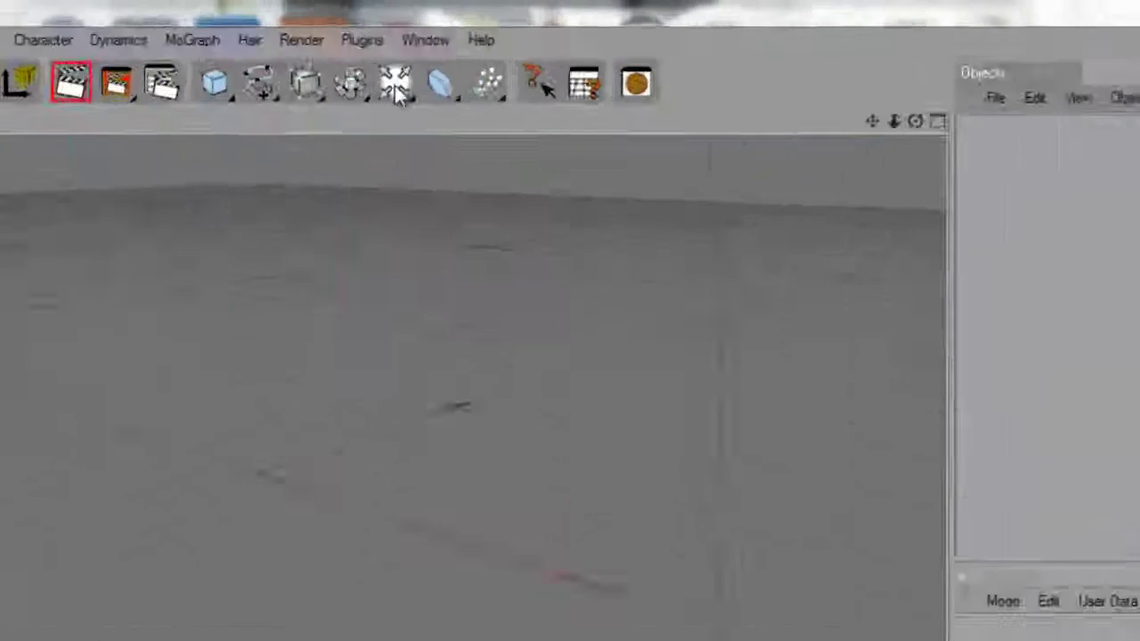
left_click(495, 48)
left_click(593, 407)
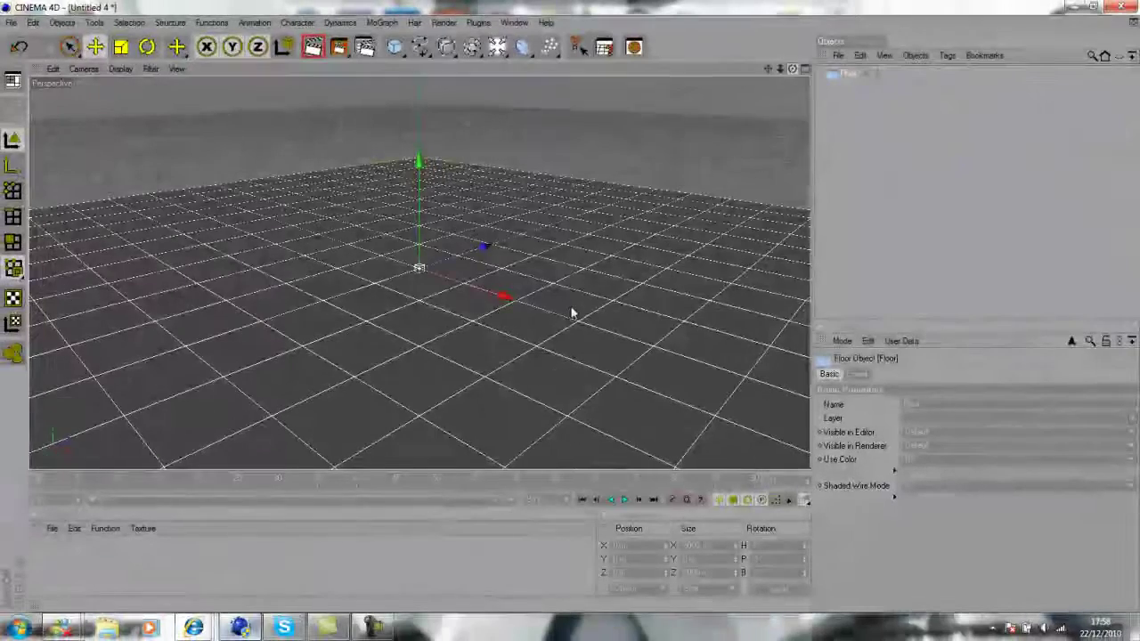
Step: Add a MoGraph Text Object and set its alignment to Middle
left_click_drag(572, 314, 573, 312, "alt")
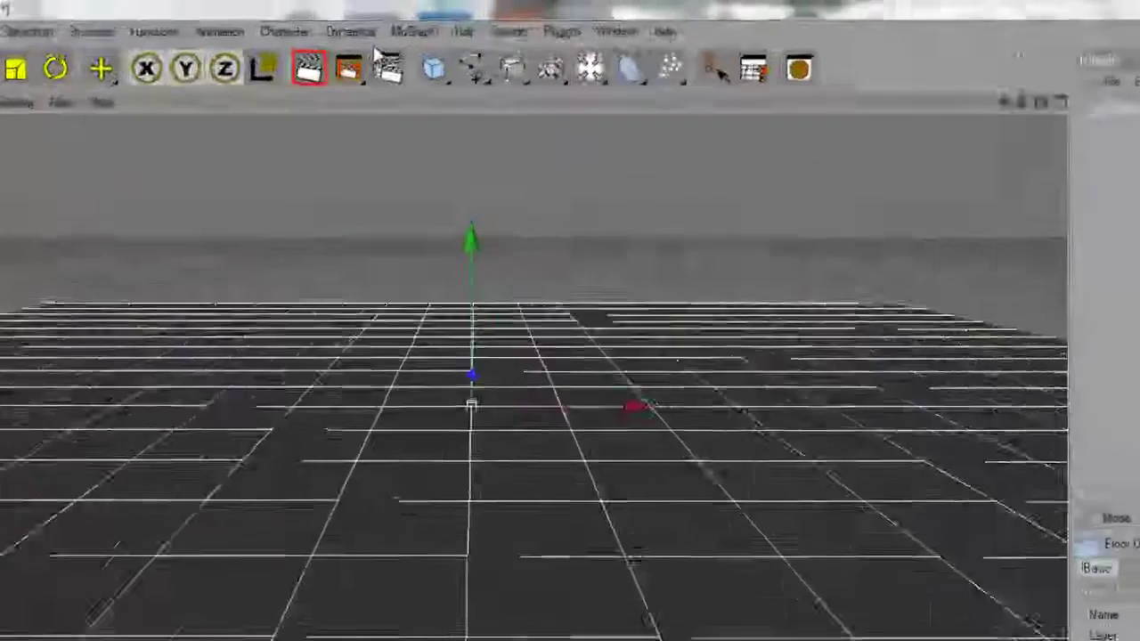
left_click(386, 17)
left_click(458, 318)
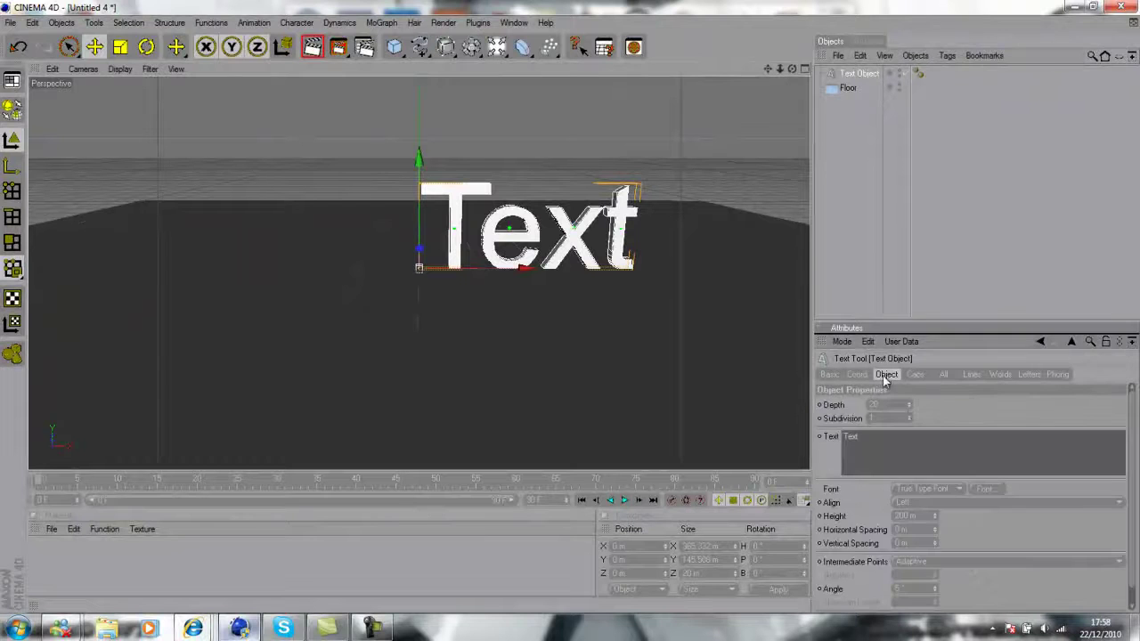
left_click(912, 503)
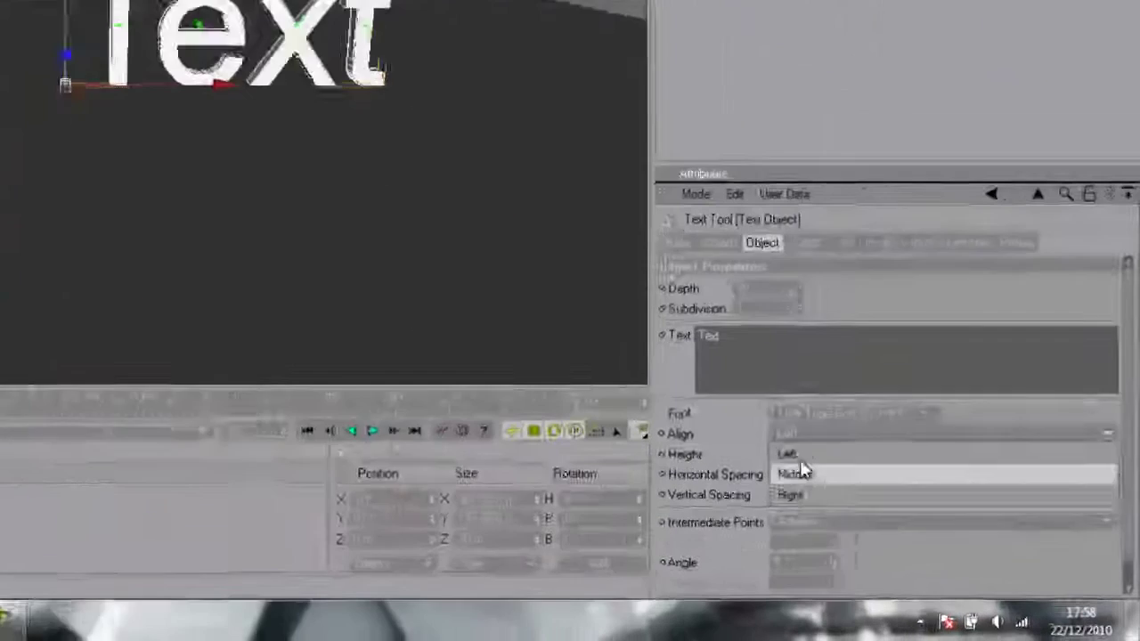
left_click(909, 529)
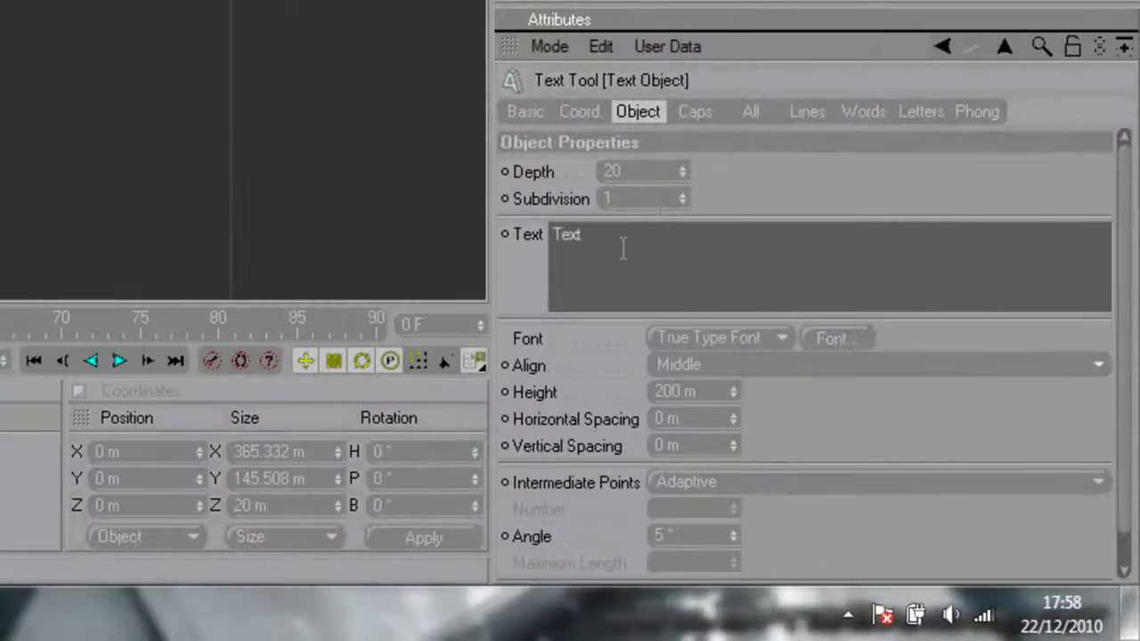
Step: Set the text object's wording to Tutorial and its font to BatmanForeverAlternate
double_click(624, 248)
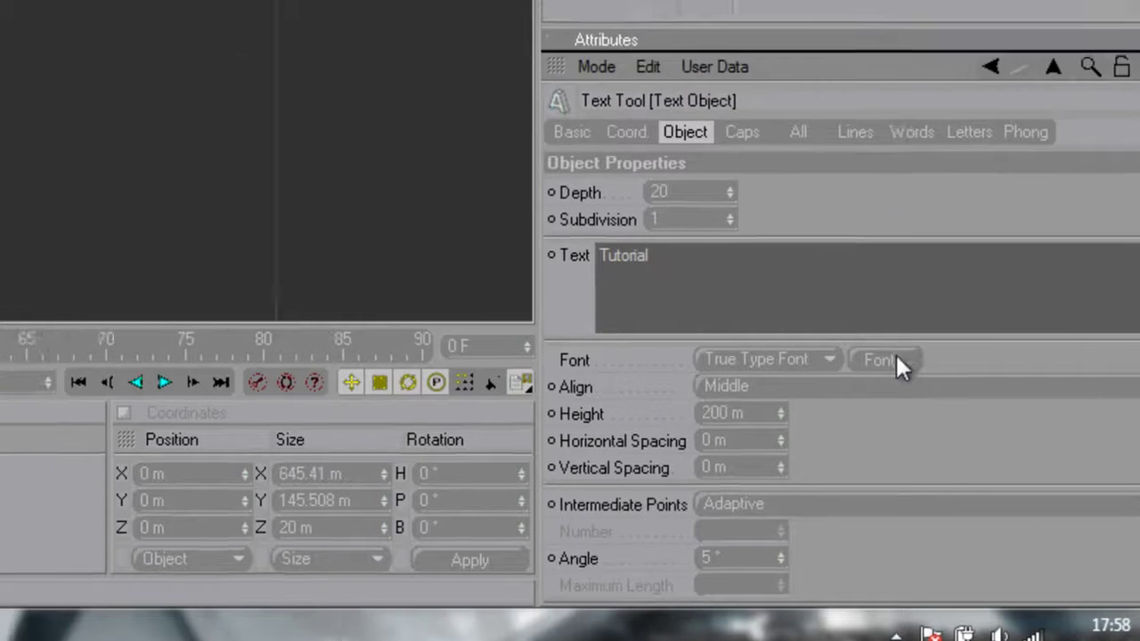
left_click(836, 338)
left_click(272, 316)
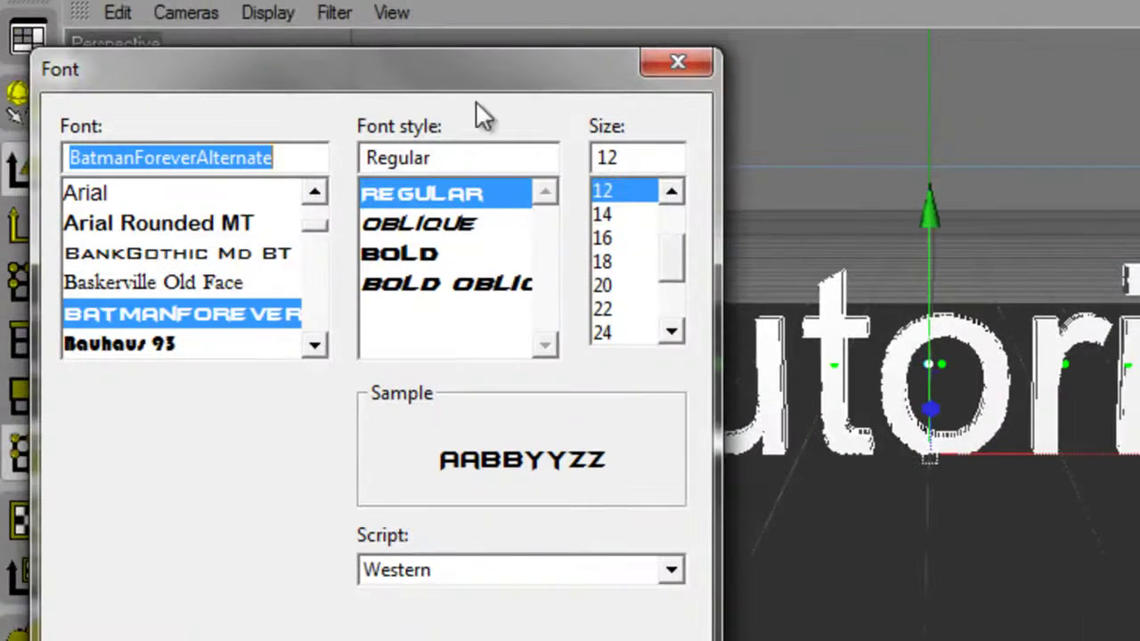
key("Return")
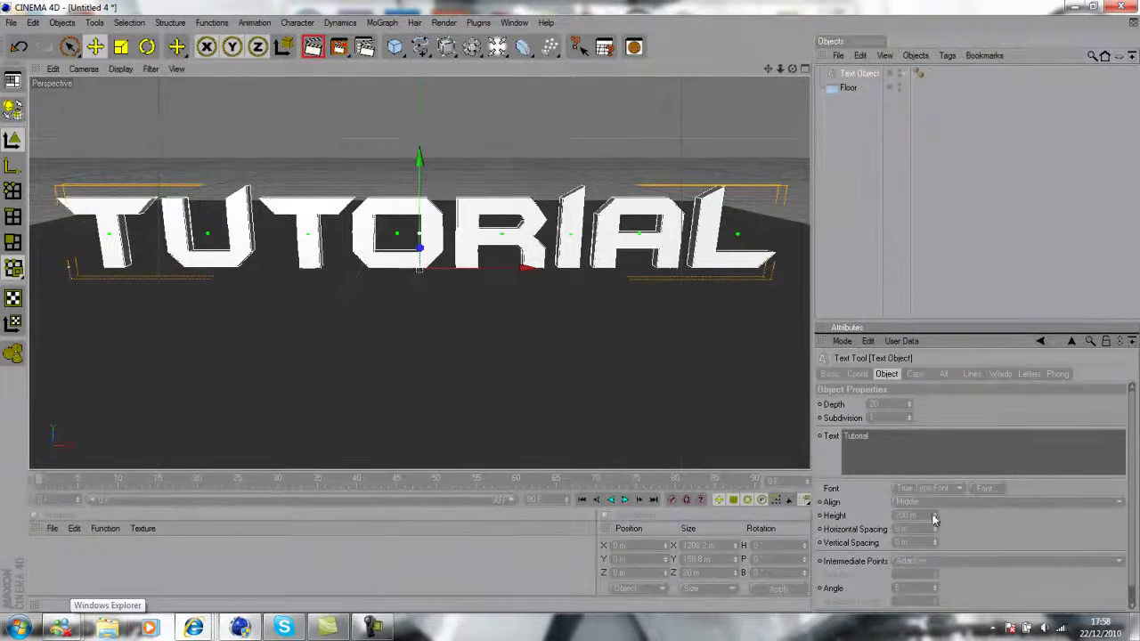
Step: Set the text object's height to 133 m and its depth to 70 m
left_click_drag(937, 515, 921, 517)
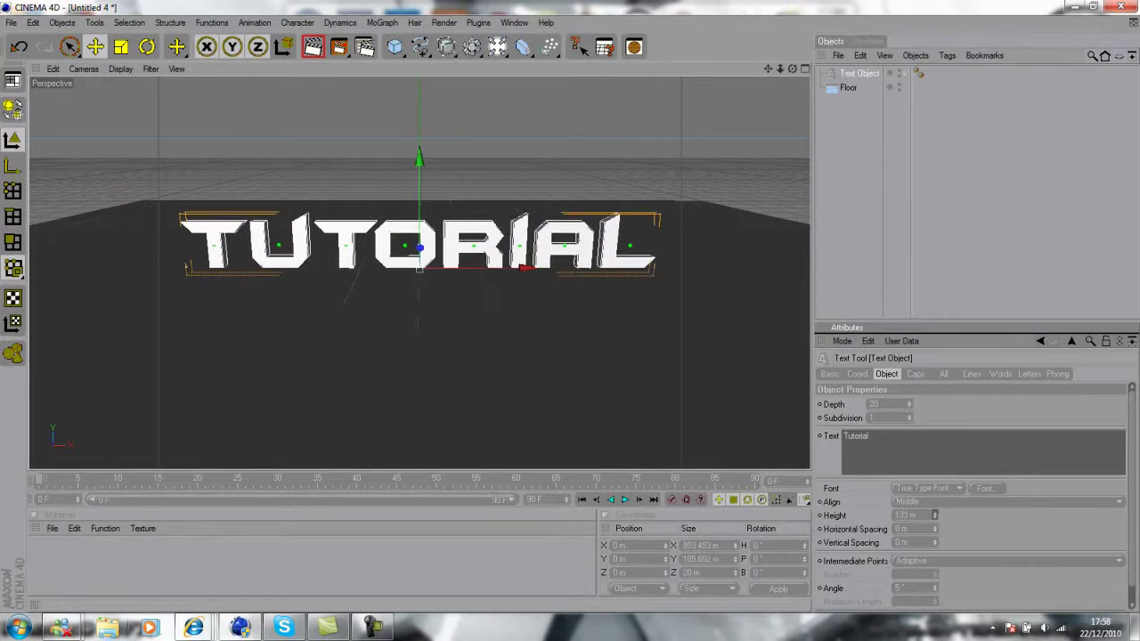
left_click_drag(909, 407, 908, 407)
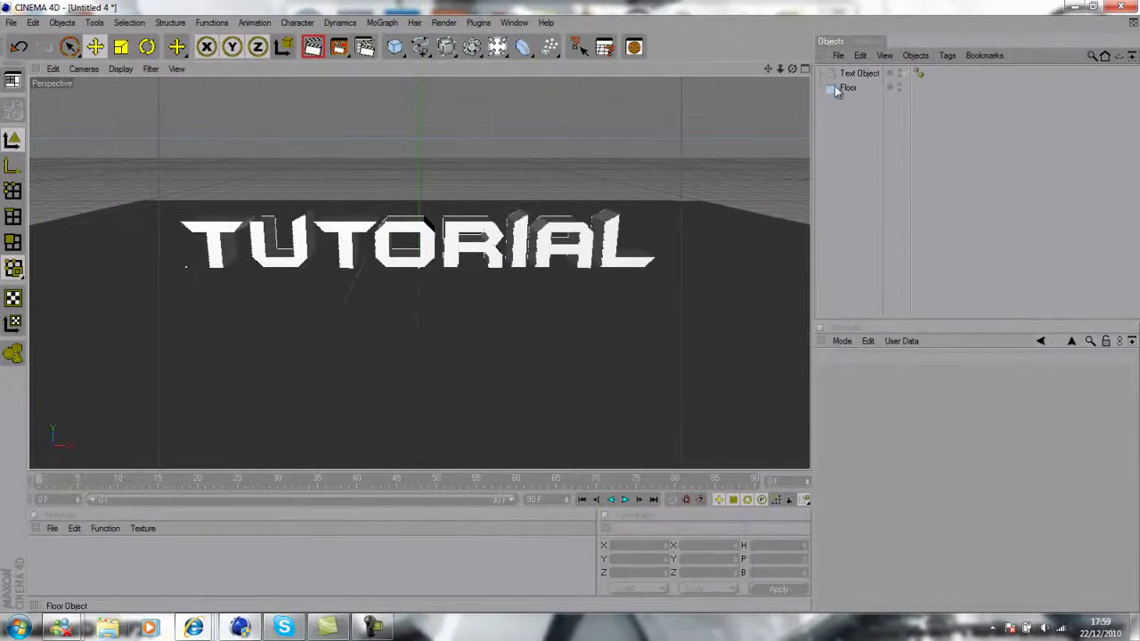
left_click(850, 87)
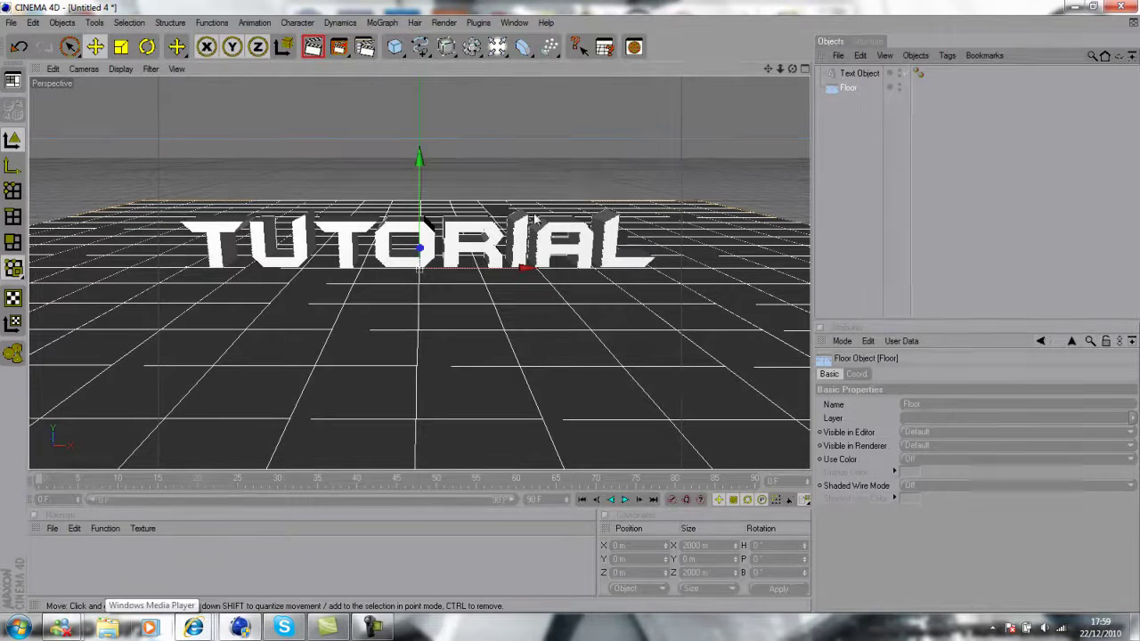
left_click(922, 156)
left_click(849, 89)
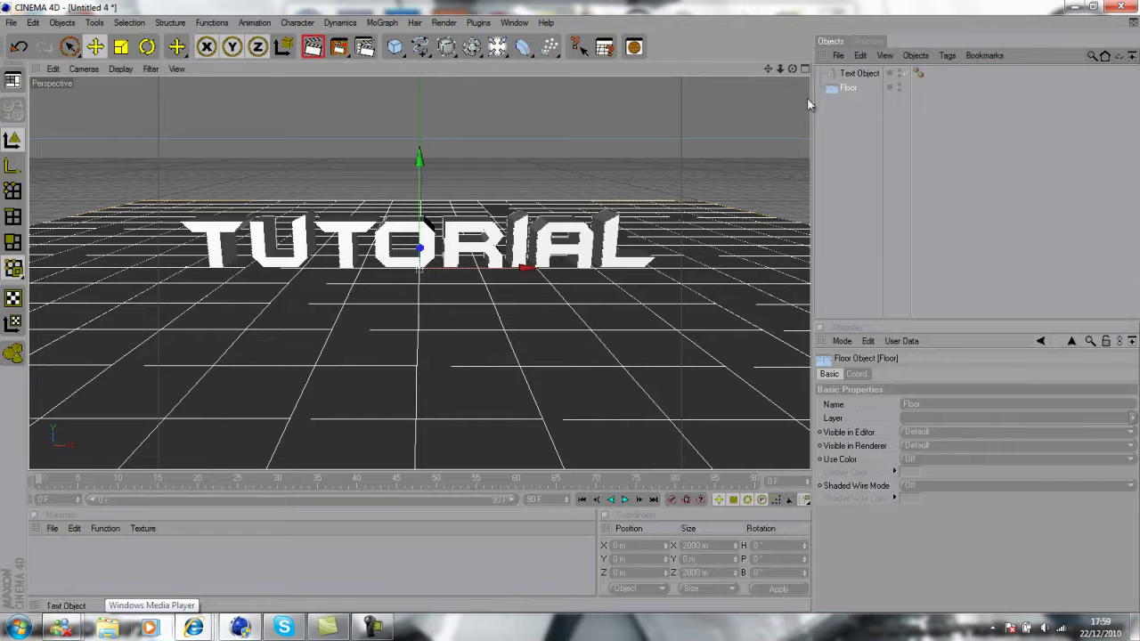
left_click(923, 122)
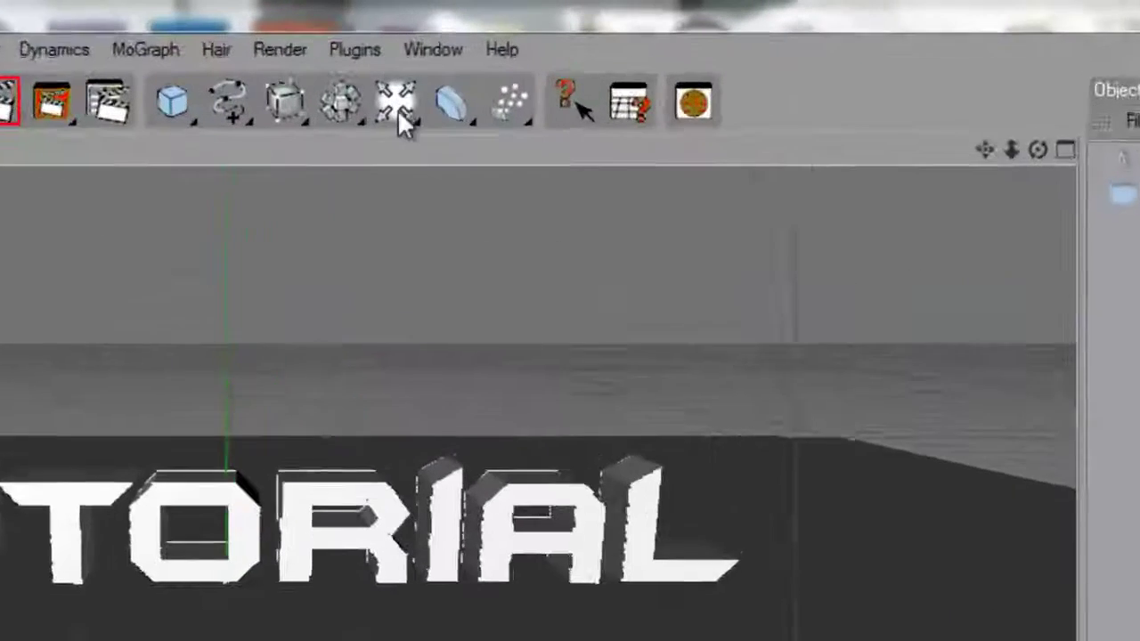
Step: Add a Background object and create a new material with a light grey colour of RGB 224, 224, 224
left_click(497, 46)
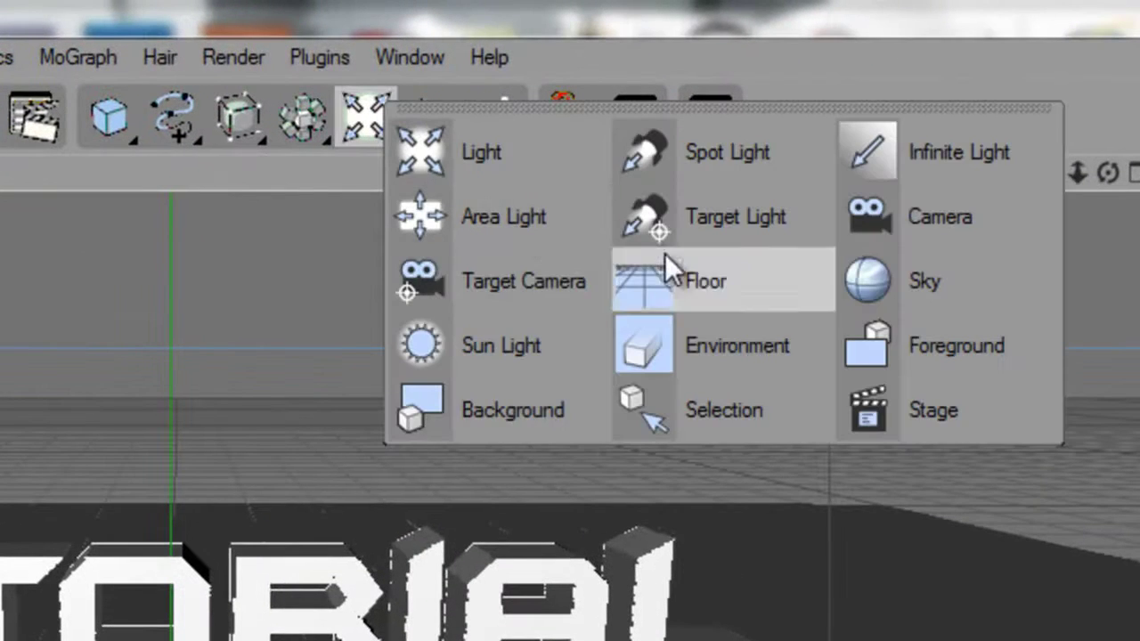
left_click(545, 396)
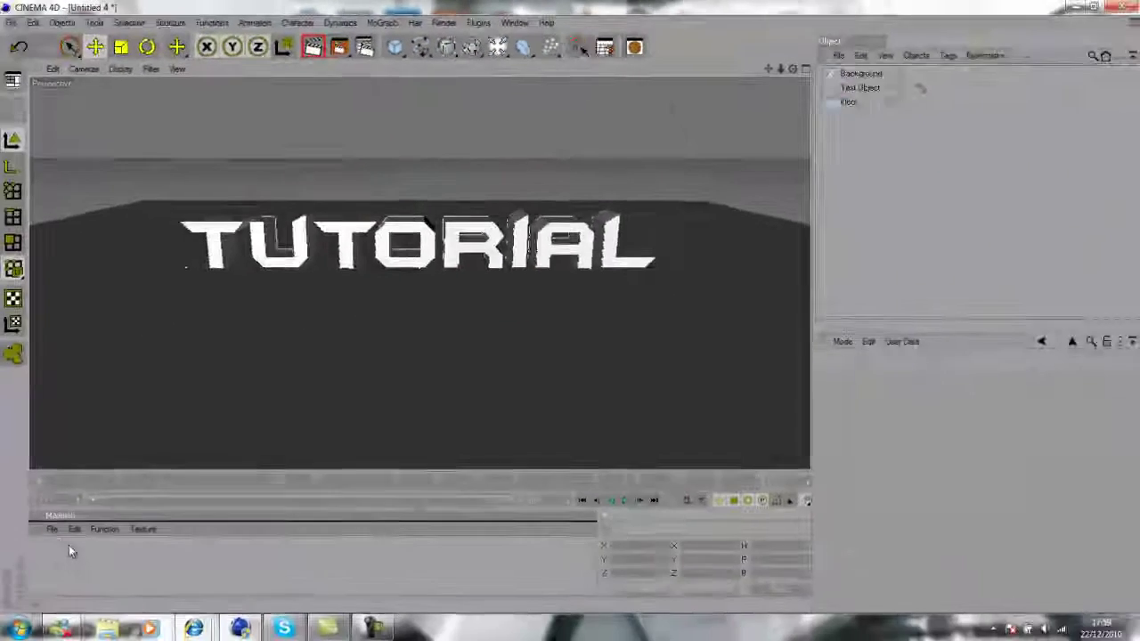
double_click(70, 547)
double_click(89, 481)
left_click(467, 105)
left_click_drag(402, 98, 302, 65)
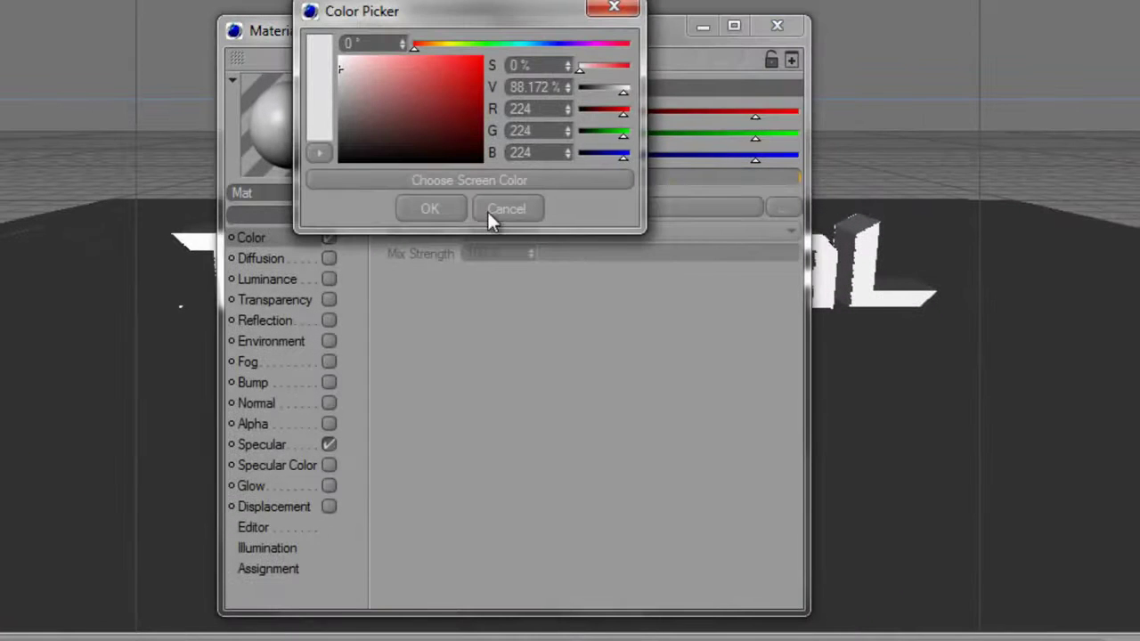
left_click(445, 211)
left_click(777, 25)
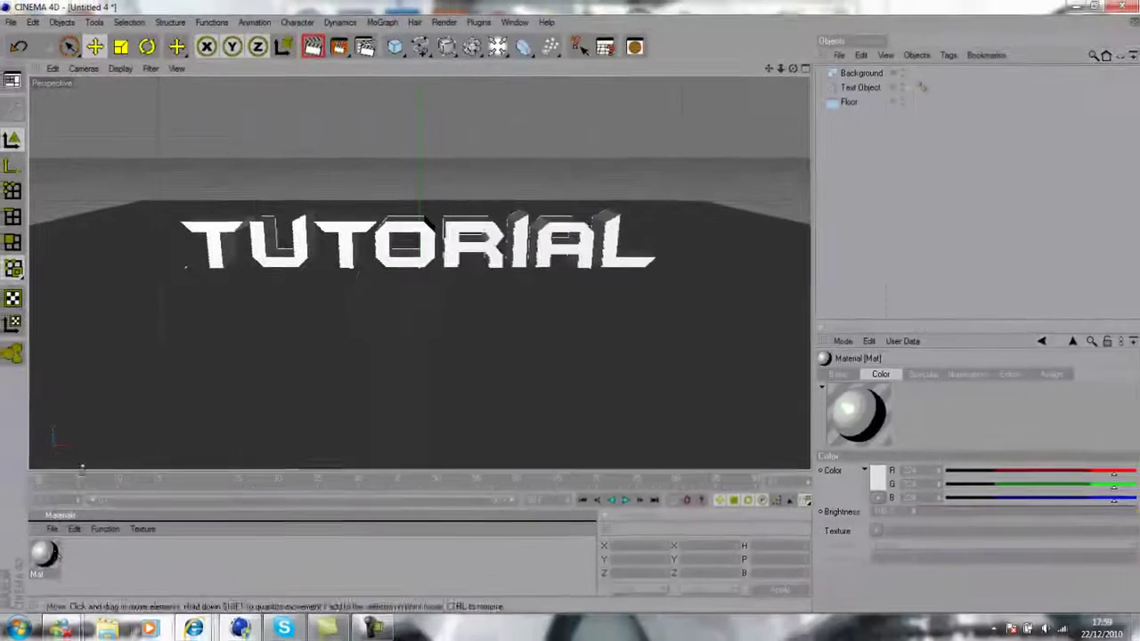
Step: Apply the light grey material to the Floor and the Background, and render the scene to the Picture Viewer
left_click_drag(53, 554, 382, 387)
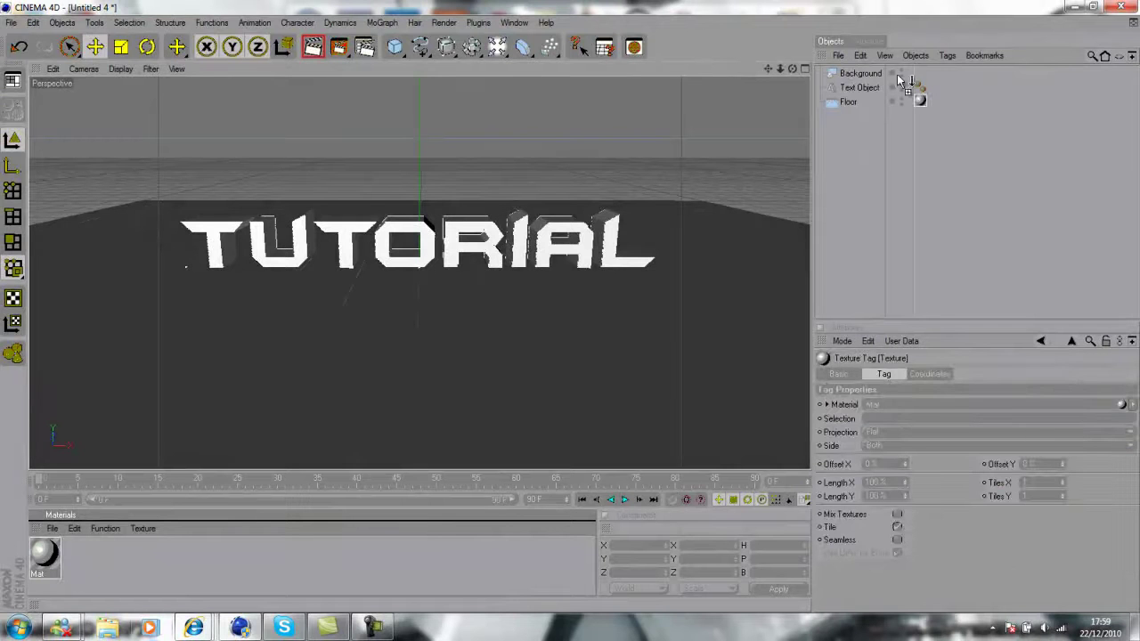
left_click(338, 48)
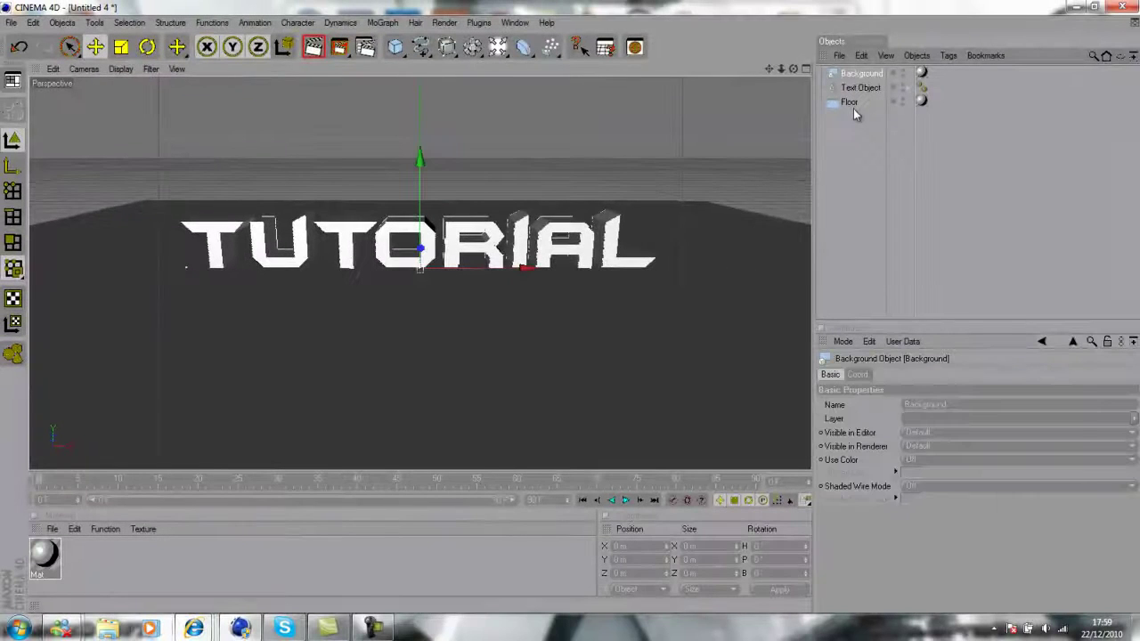
Step: Add a Compositing tag to the Floor and check the result with a Picture Viewer render
left_click(852, 105)
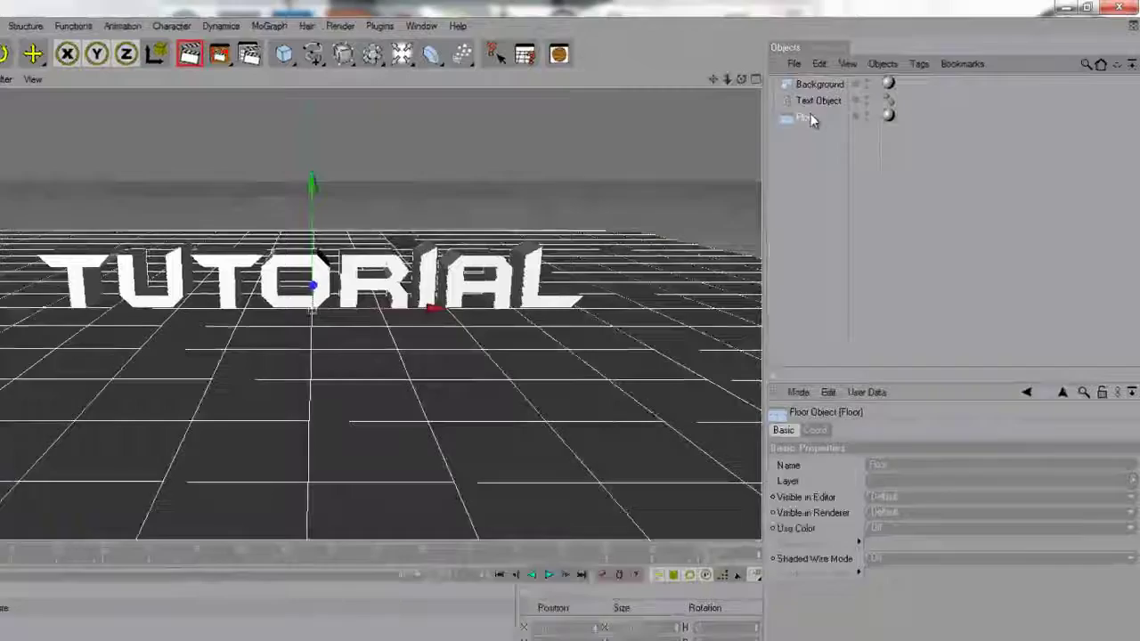
right_click(855, 103)
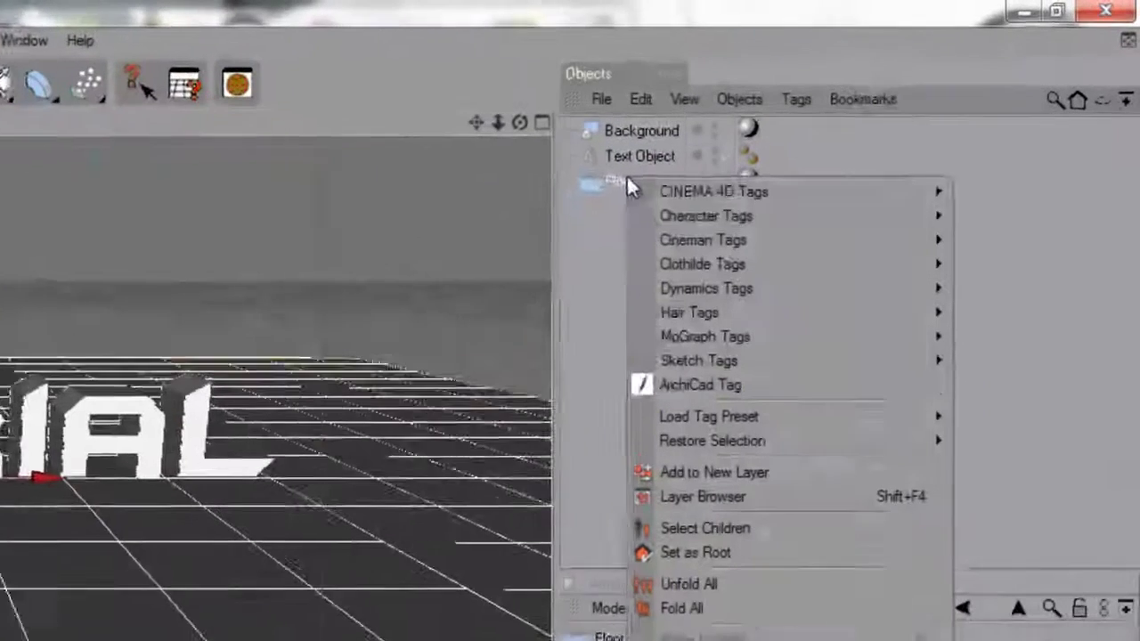
mouse_move(889, 101)
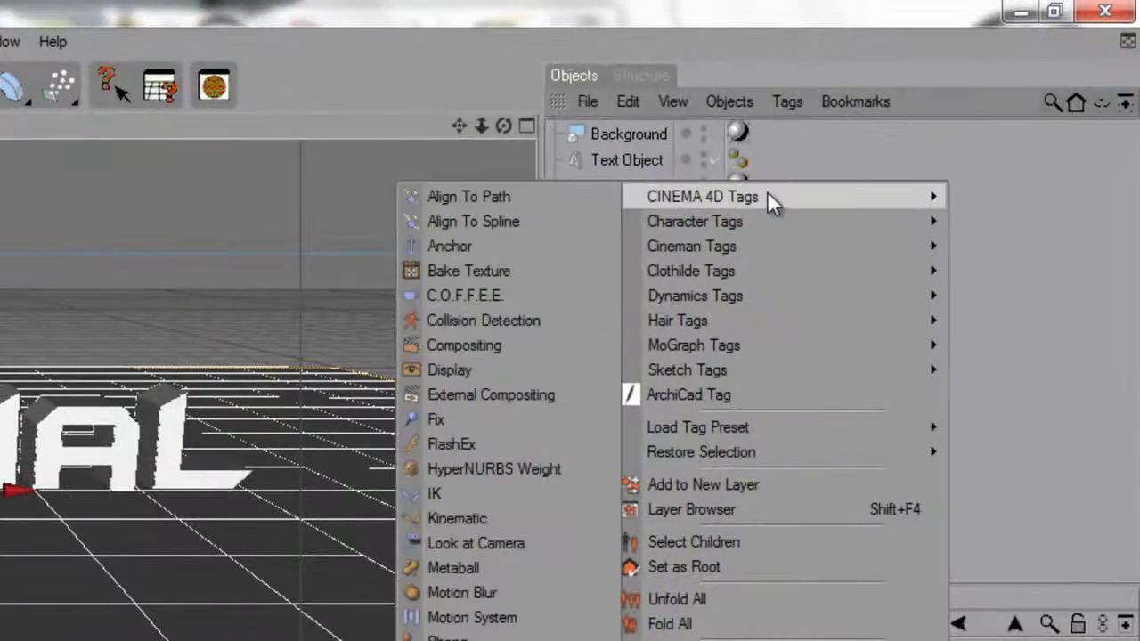
left_click(492, 345)
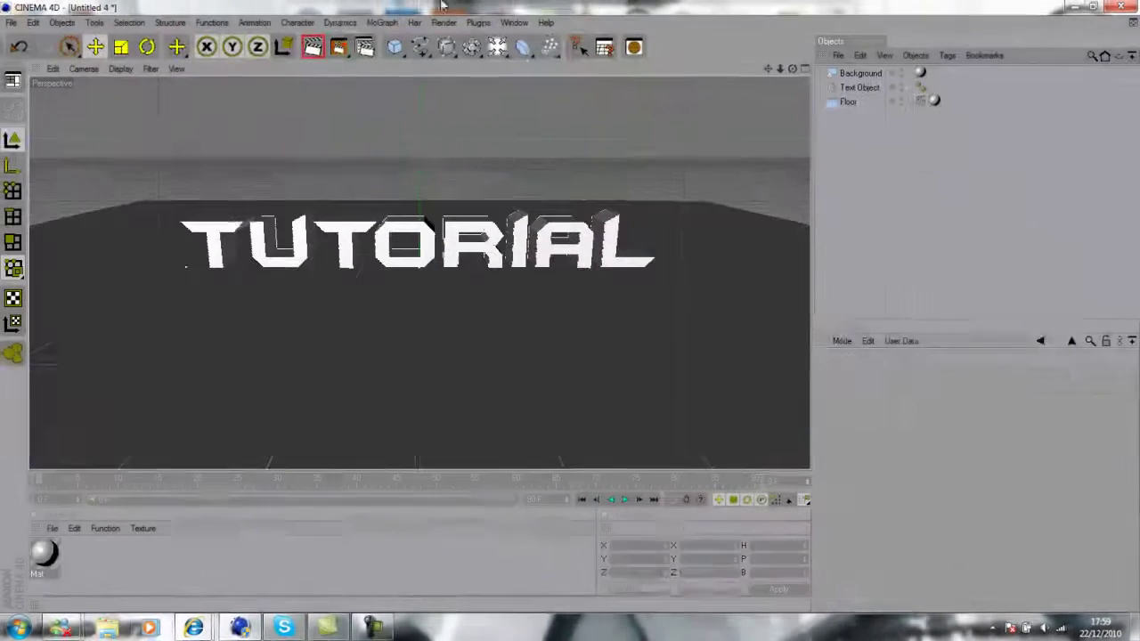
left_click(341, 47)
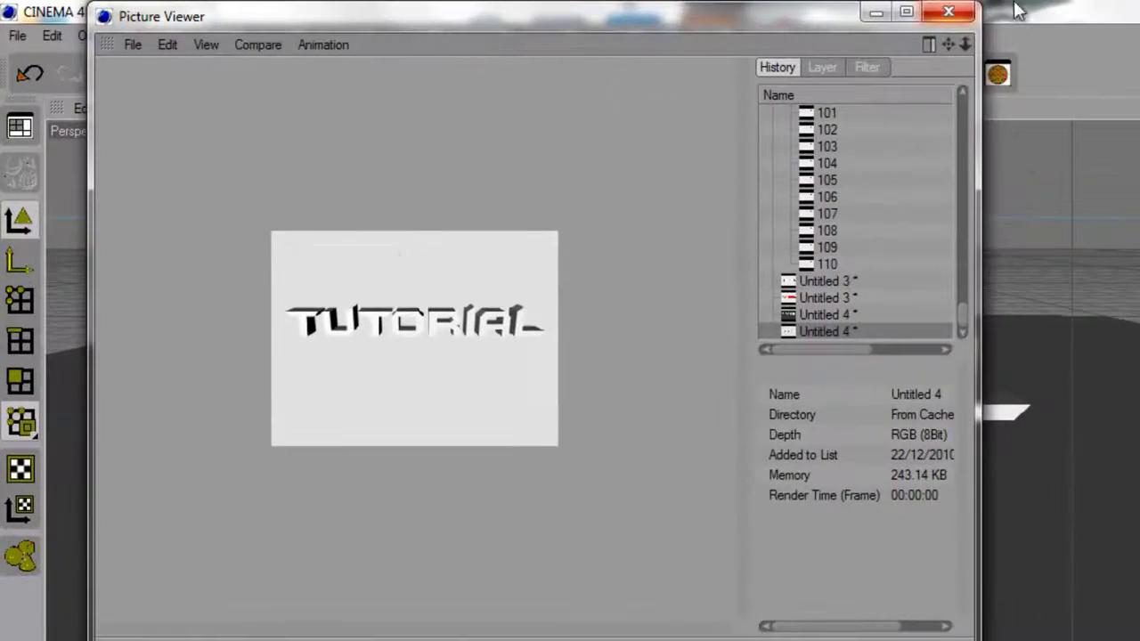
left_click(947, 20)
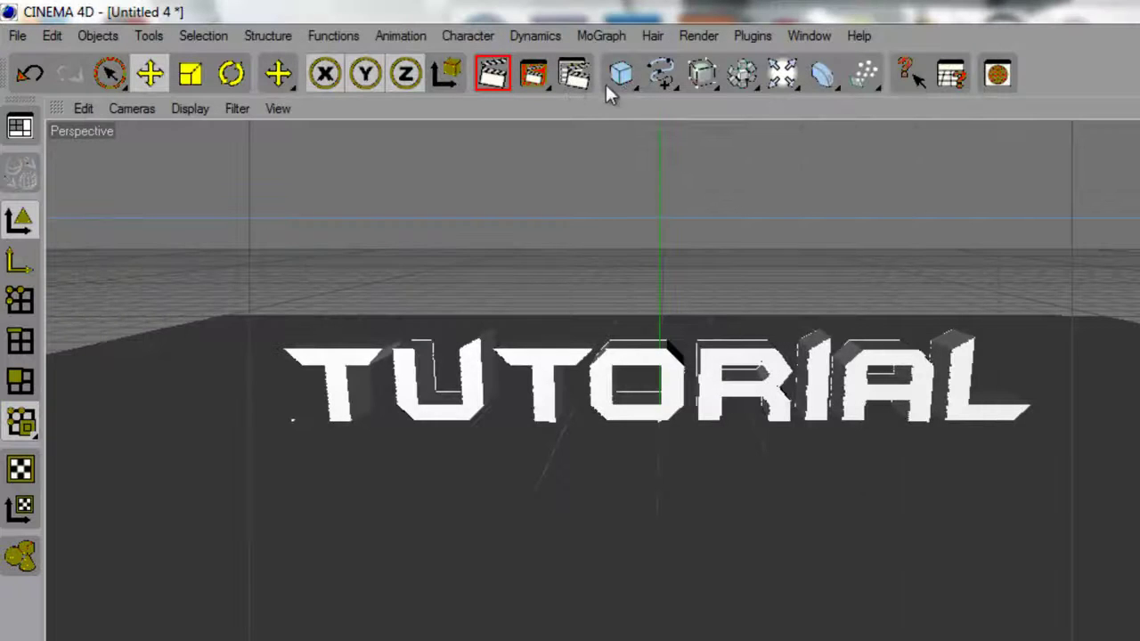
Step: Add the Ambient Occlusion effect in the render settings
left_click(584, 75)
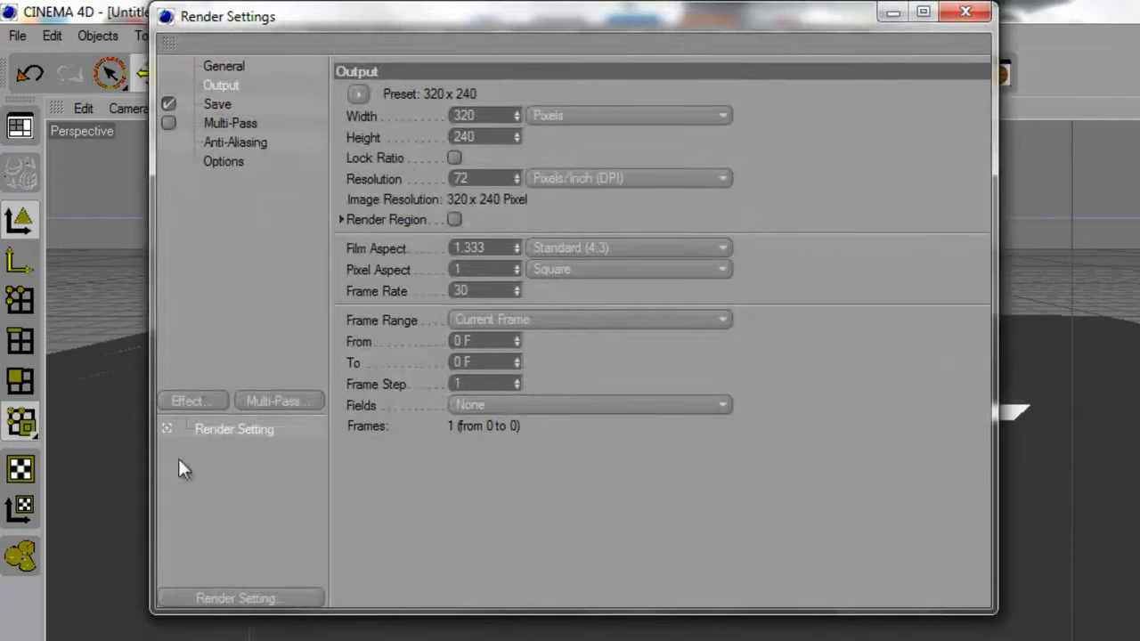
left_click(194, 399)
left_click(301, 526)
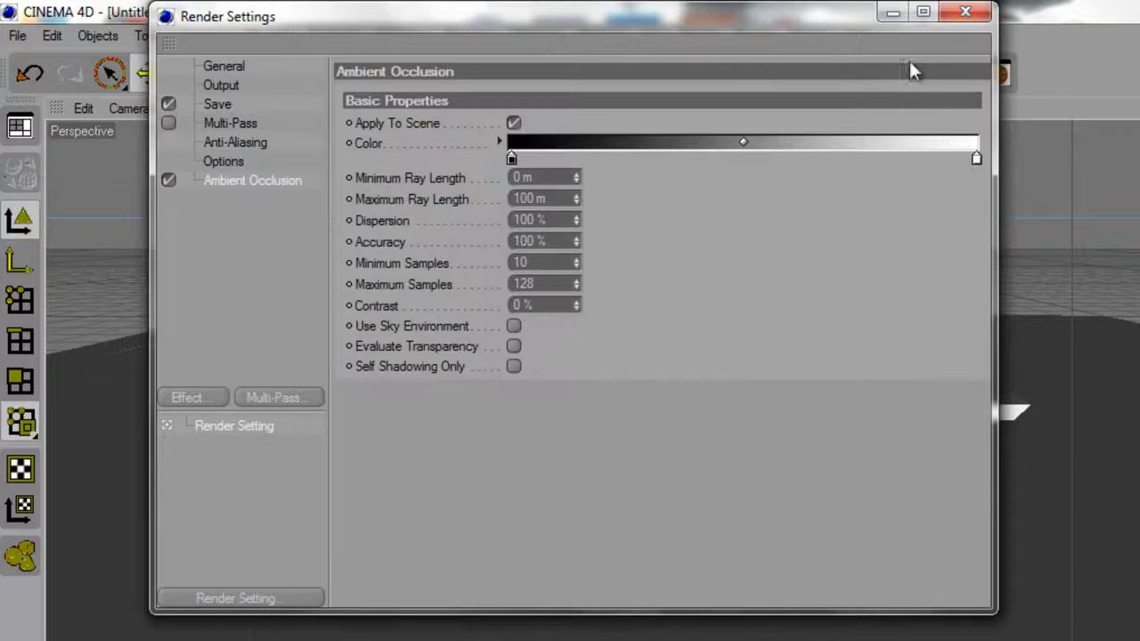
left_click(962, 13)
Step: Render the scene to the Picture Viewer and inspect the shading around the text
left_click(545, 77)
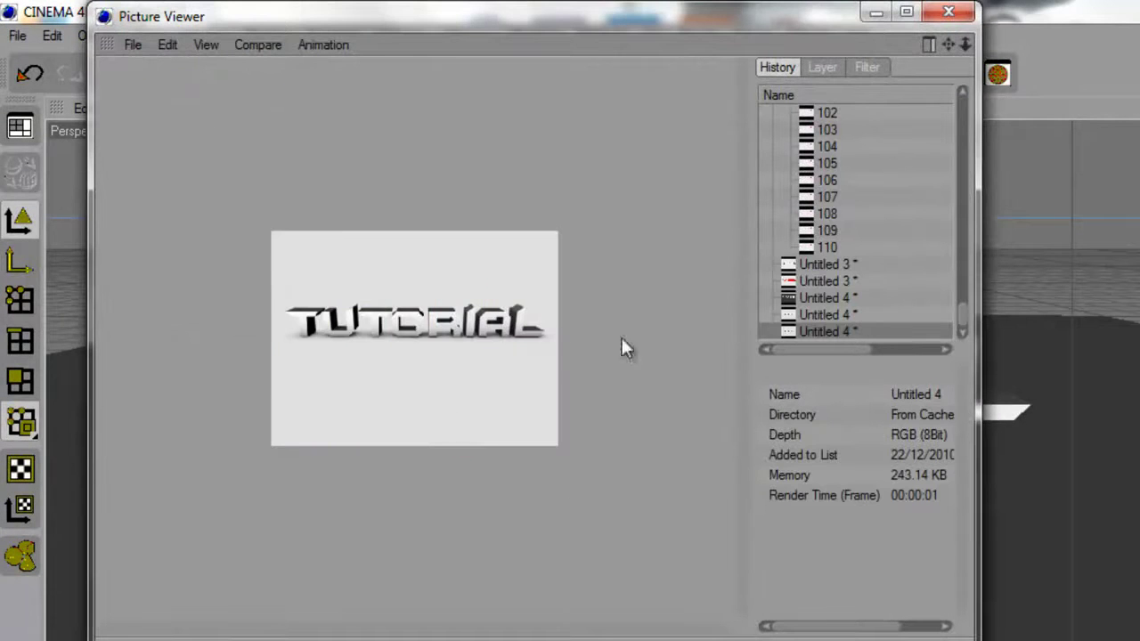
scroll(449, 328, "up", 2)
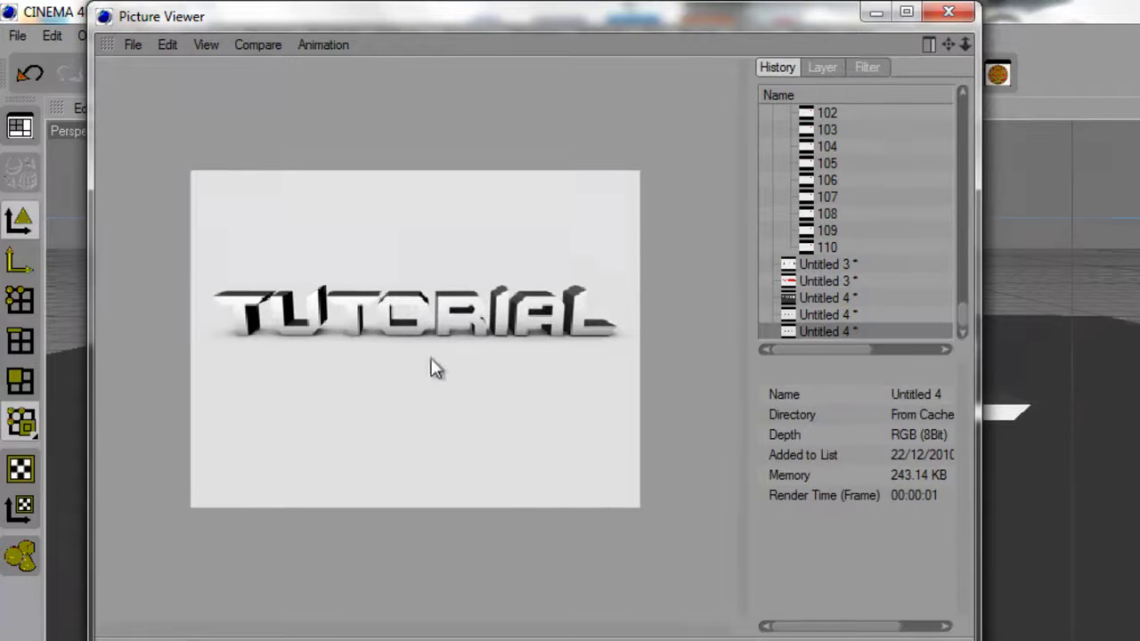
scroll(446, 337, "down", 1)
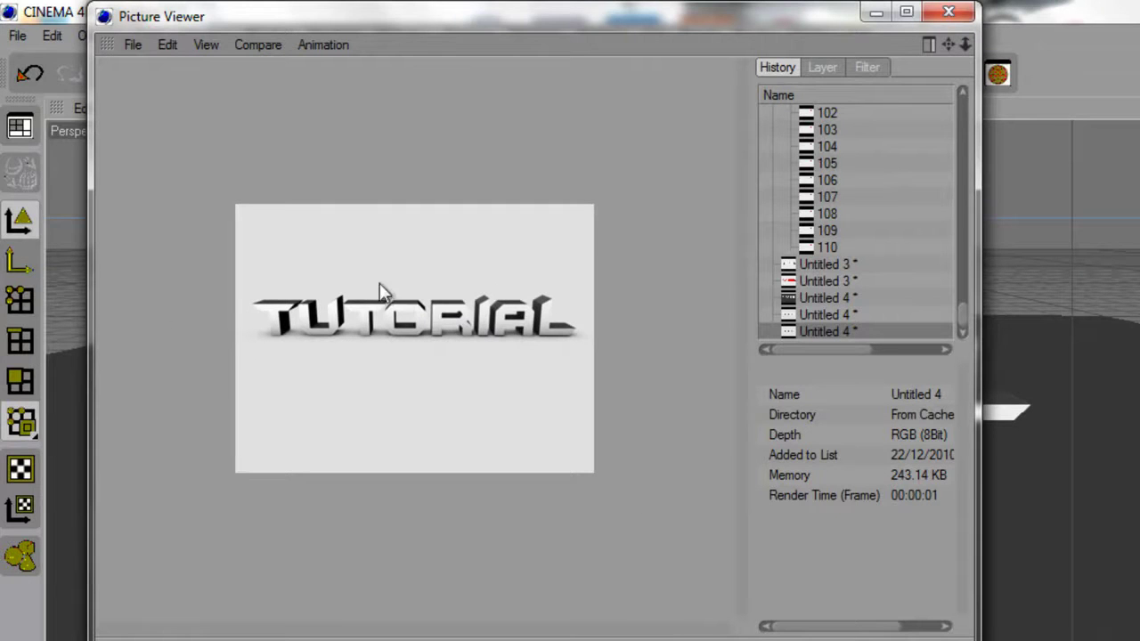
left_click(949, 13)
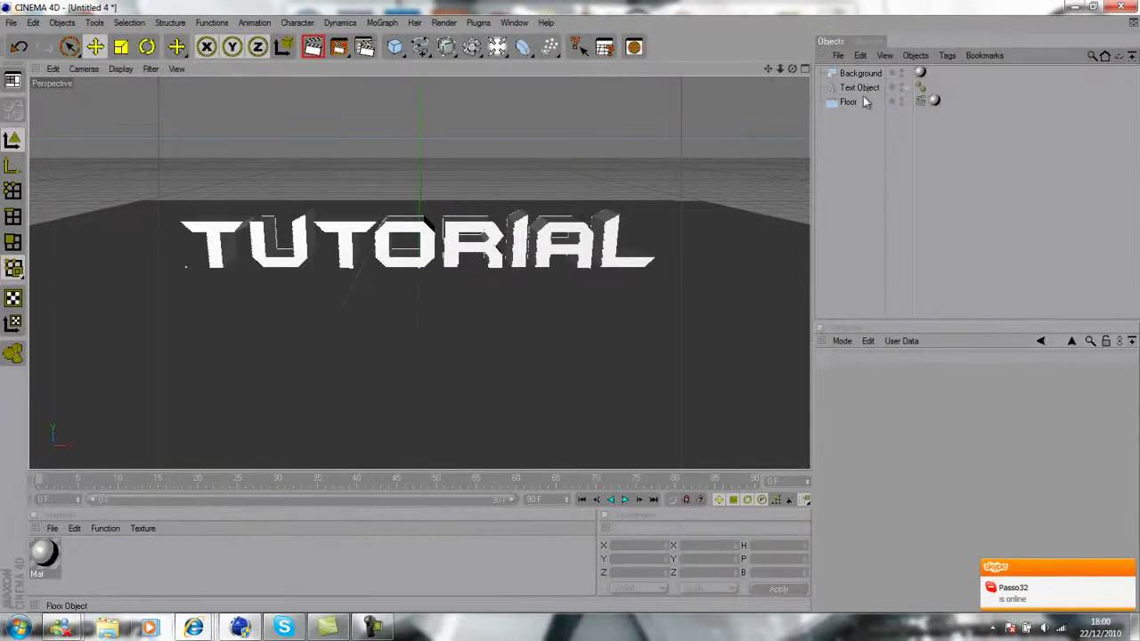
Step: Move the Text Object below the Floor in the object hierarchy, duplicate it and place the copy beneath the original
left_click(869, 87)
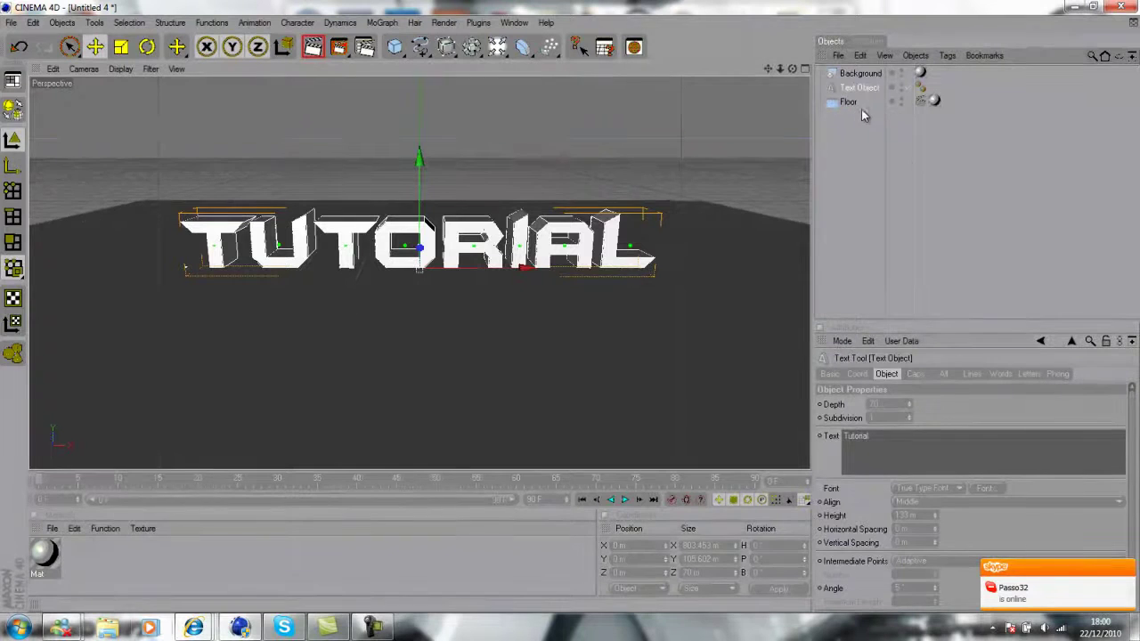
left_click(914, 150)
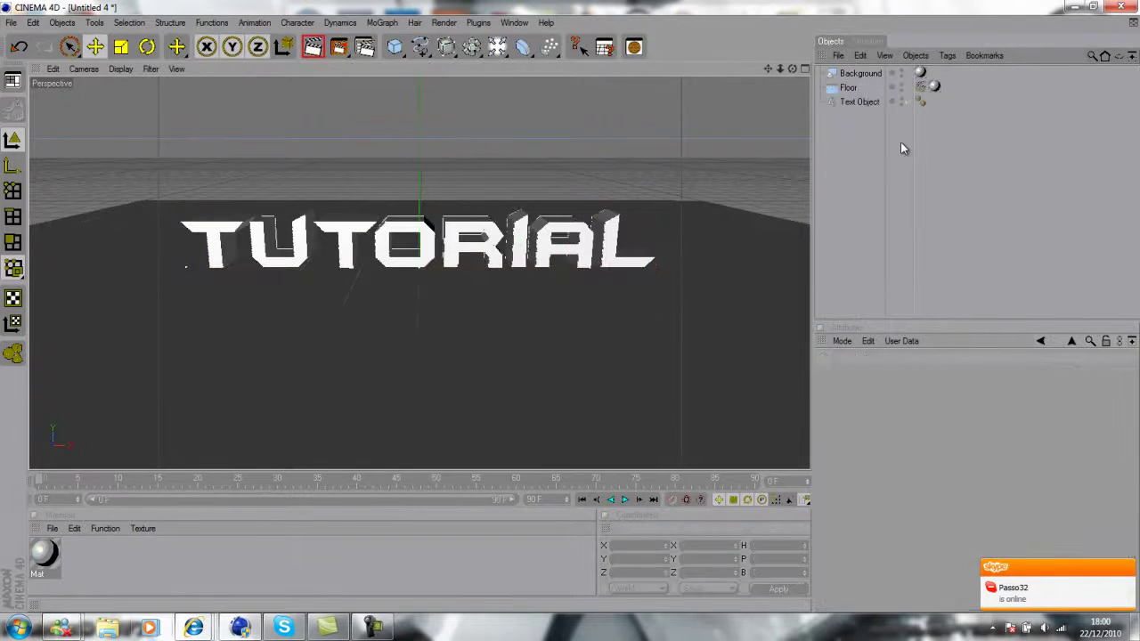
key("ctrl+v")
left_click_drag(872, 75, 871, 142)
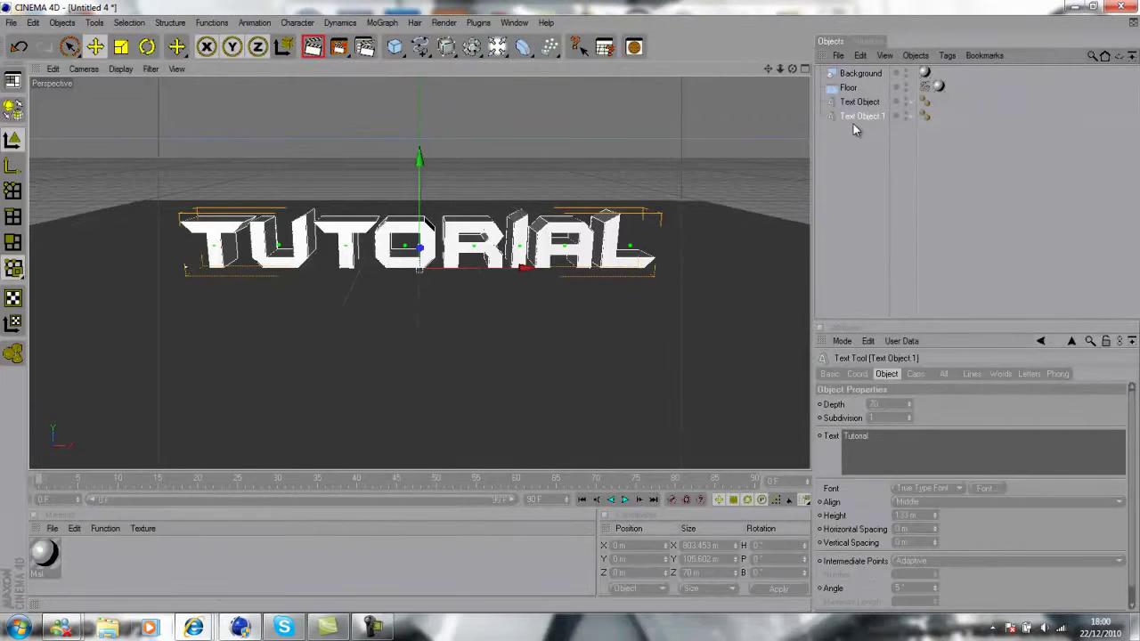
Step: Rename the duplicated text object to Back and the original text object to Front
double_click(853, 119)
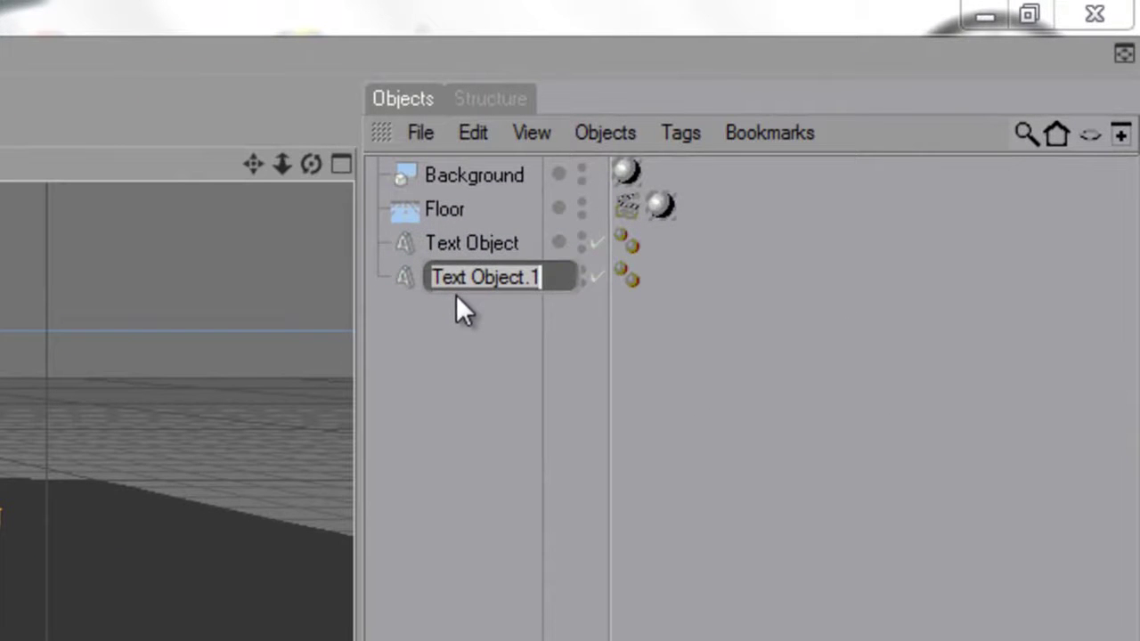
type("Back")
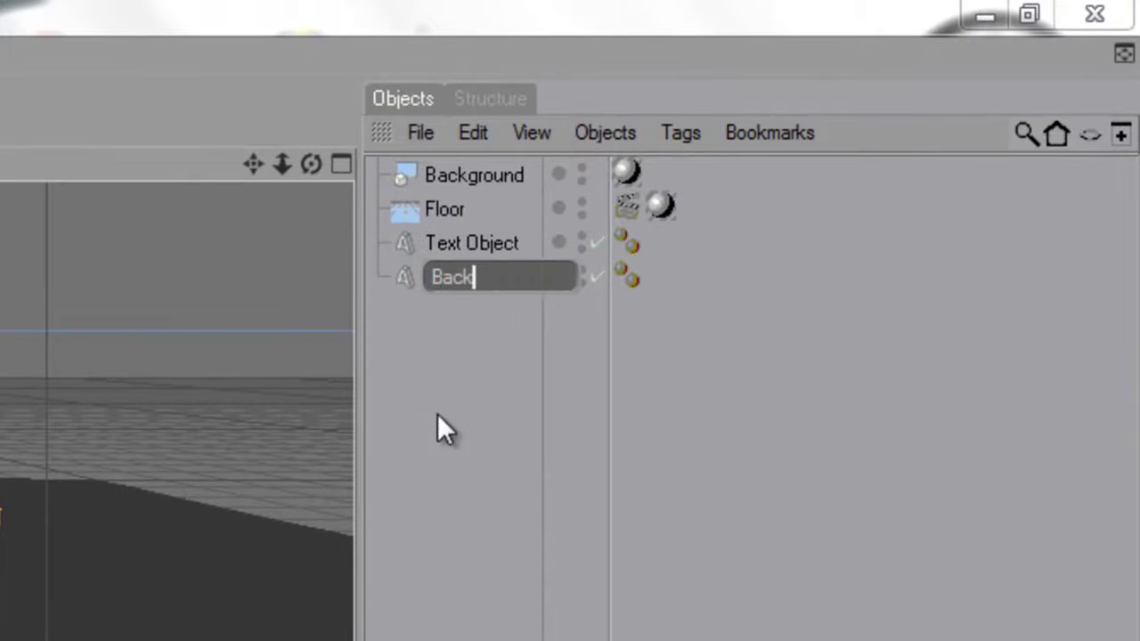
key("Return")
double_click(473, 250)
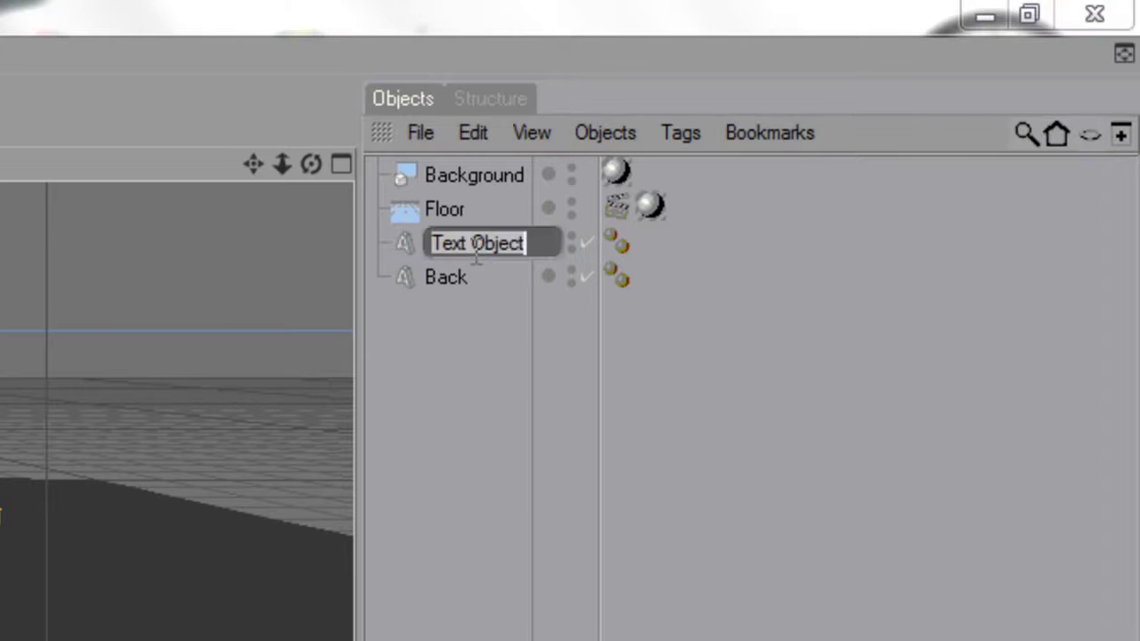
type("Fro")
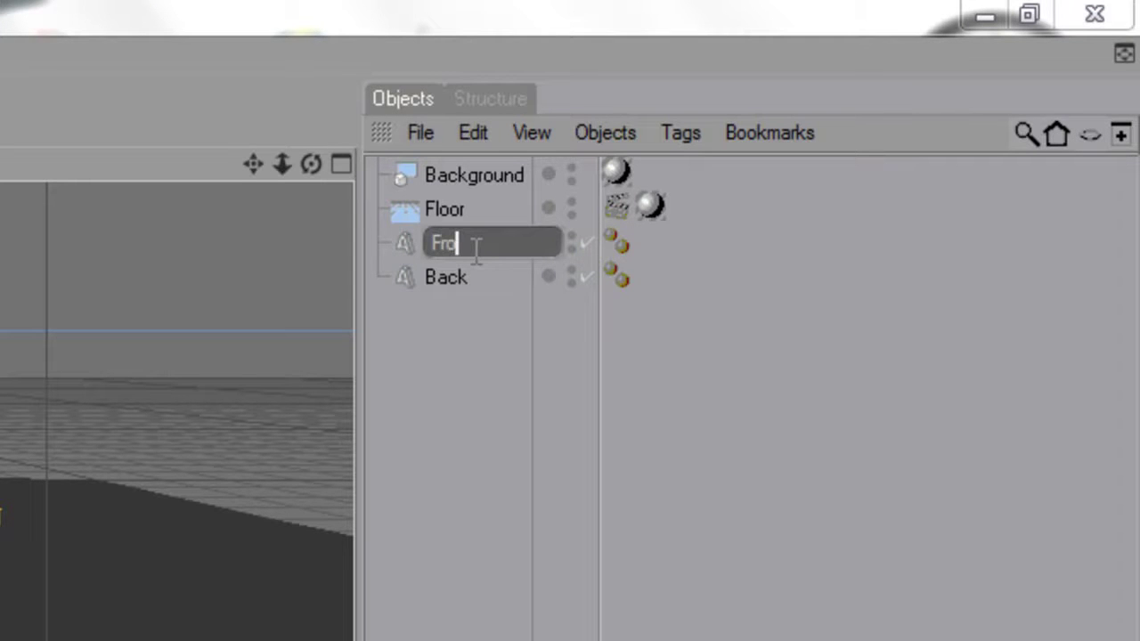
type("nt")
key("Return")
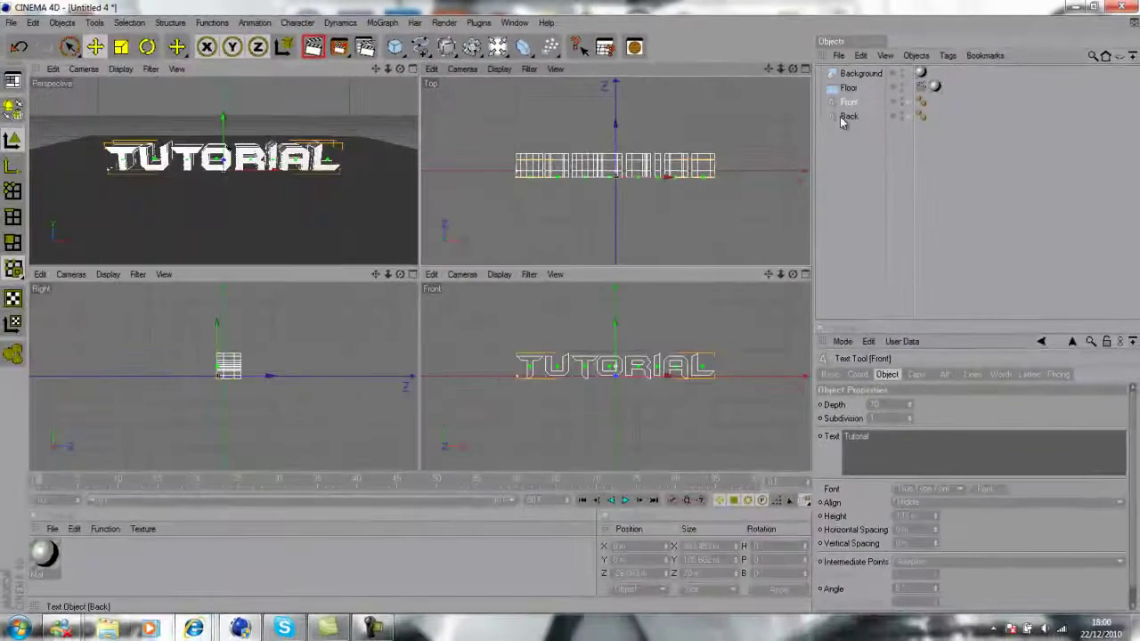
Step: Give the Back text Fillet Caps at start and end with a Half Circle fillet type, and check it with a Picture Viewer render
left_click(846, 118)
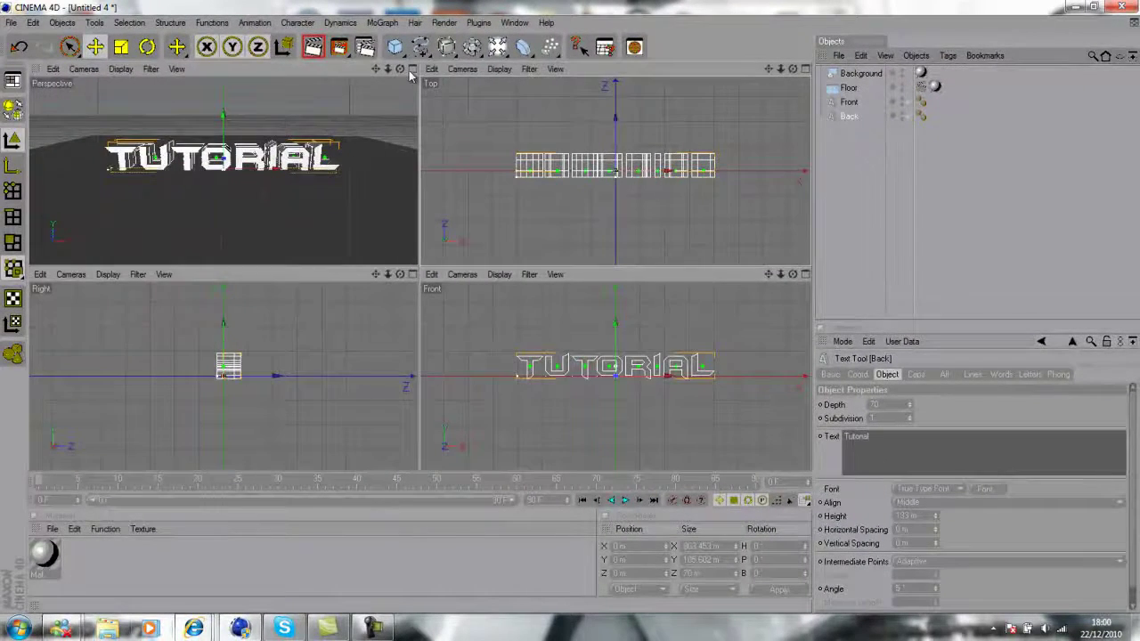
left_click(412, 69)
left_click(917, 374)
left_click(924, 405)
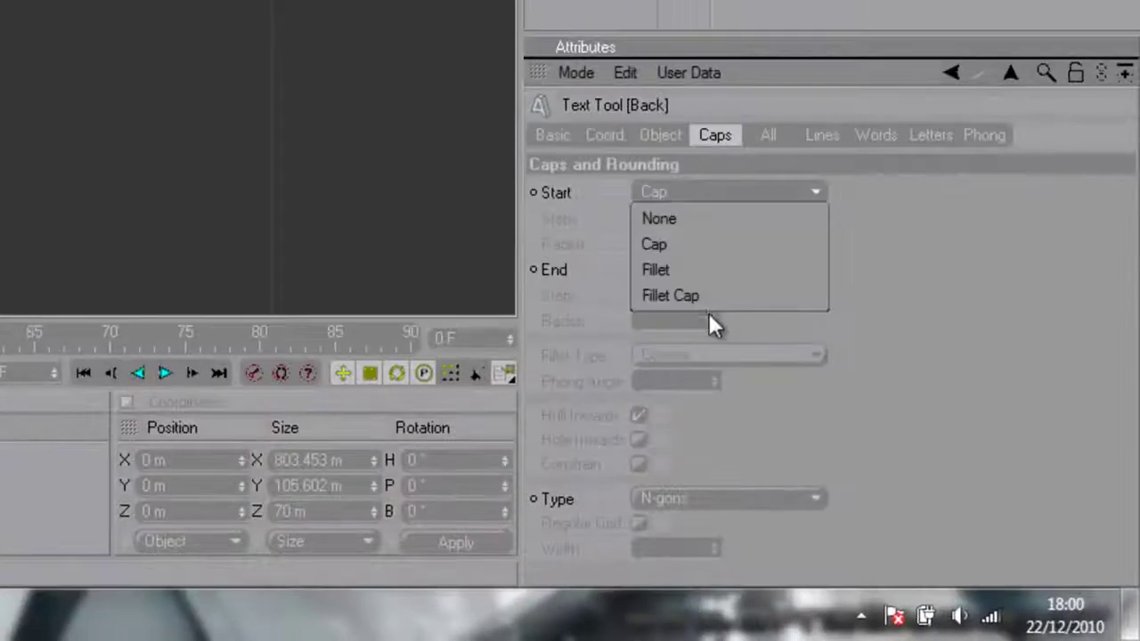
left_click(701, 296)
left_click(690, 269)
left_click(686, 372)
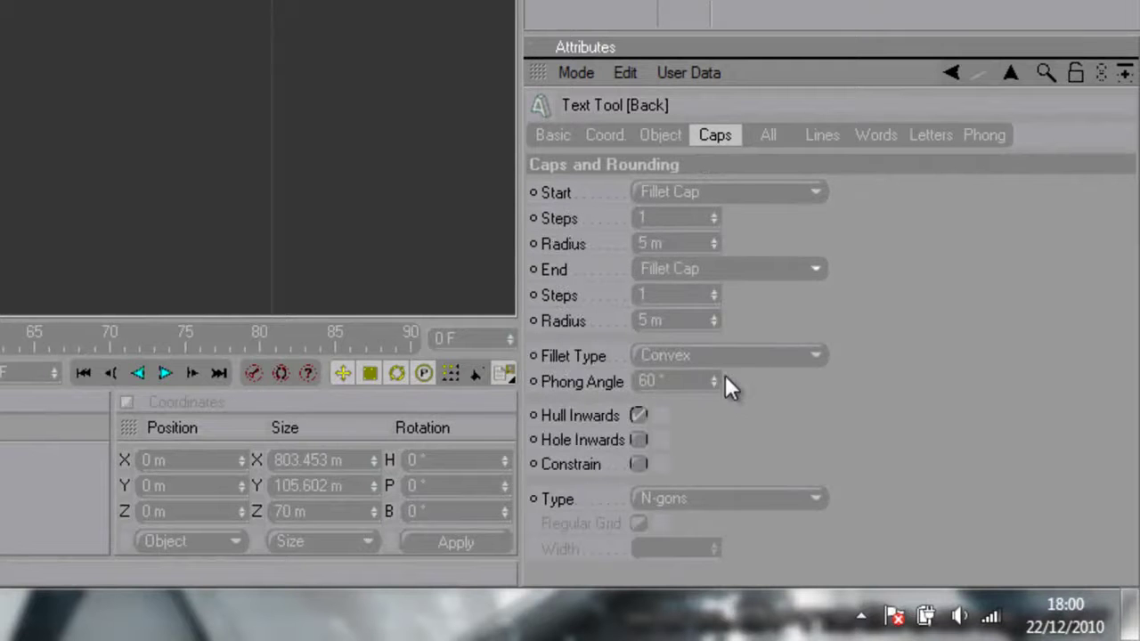
left_click(746, 361)
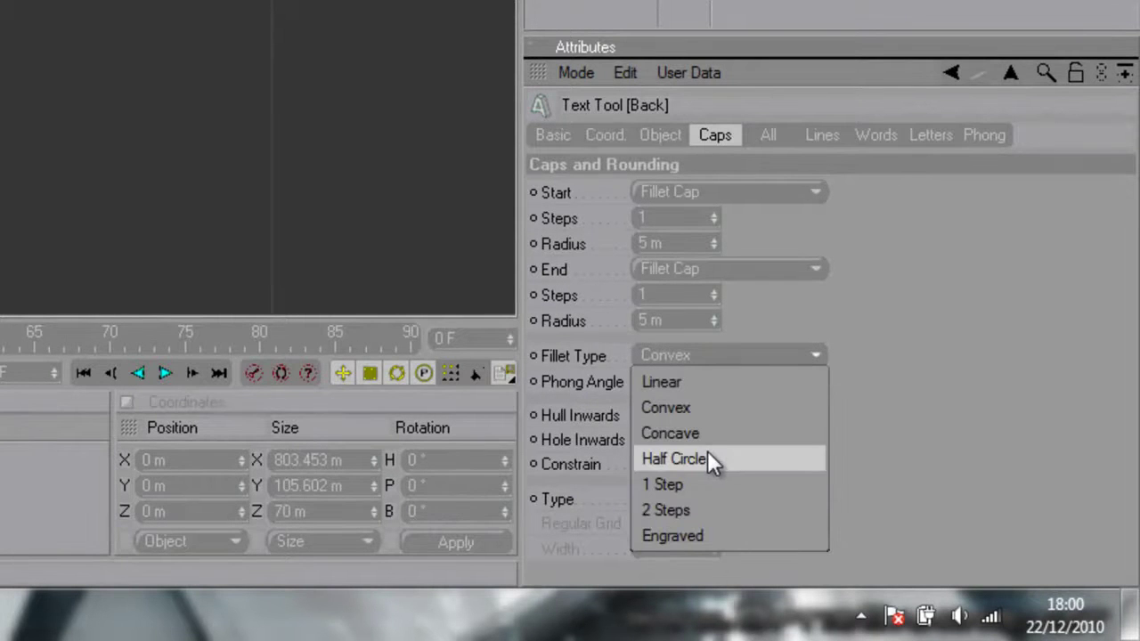
left_click(708, 458)
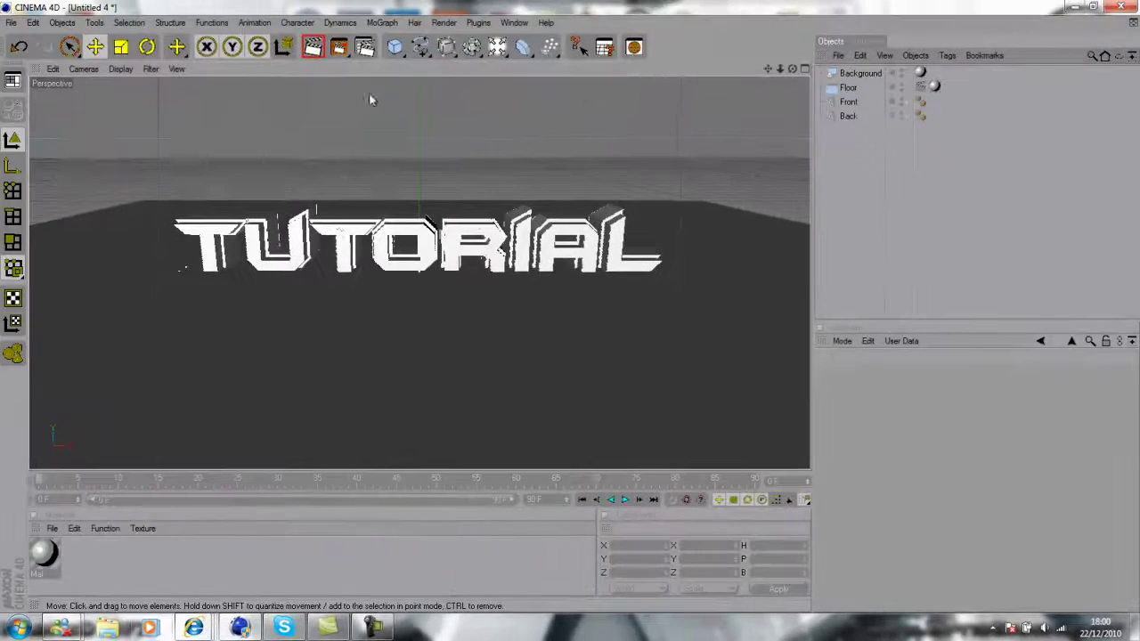
key("shift+r")
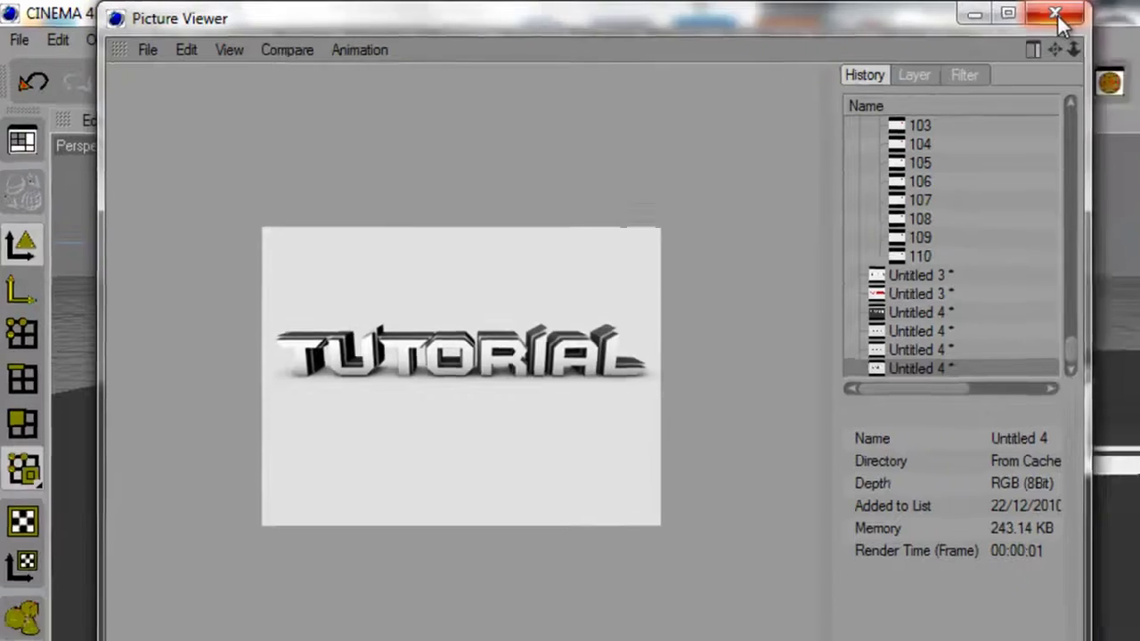
left_click(1110, 13)
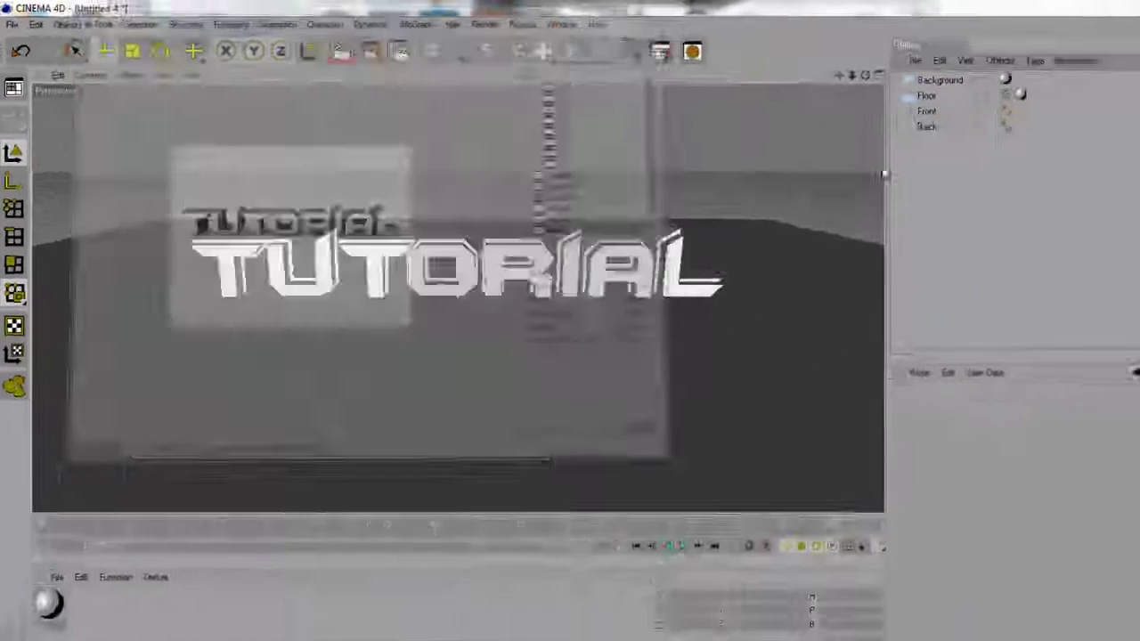
Step: Switch to Internet Explorer and open the free Thrausi plugin page on the Nitro4D site
left_click(851, 104)
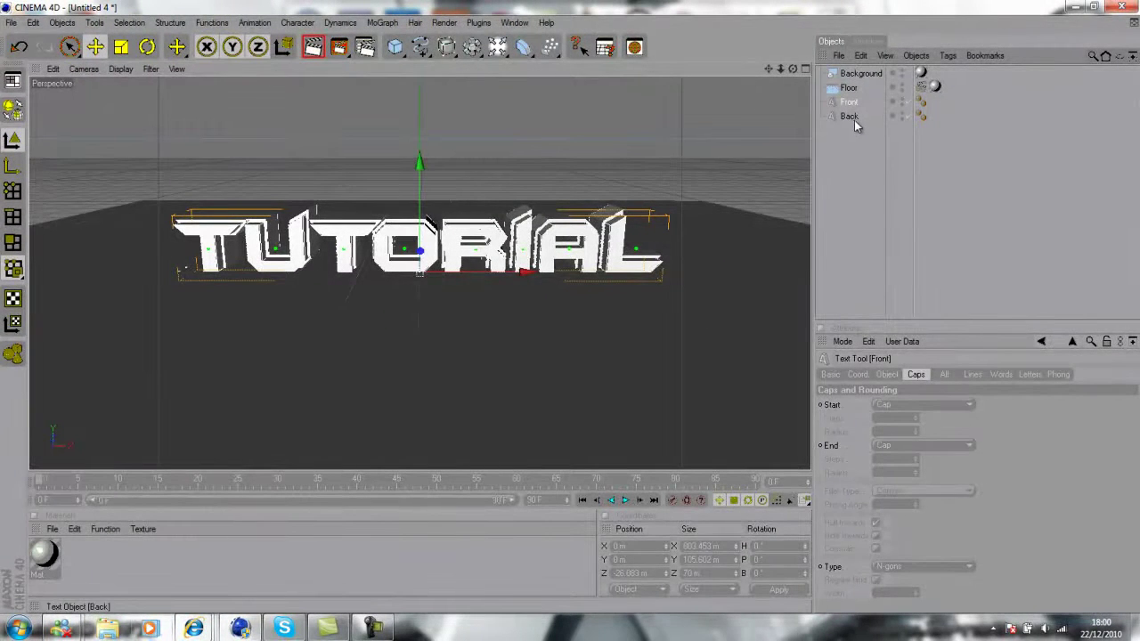
left_click(1104, 7)
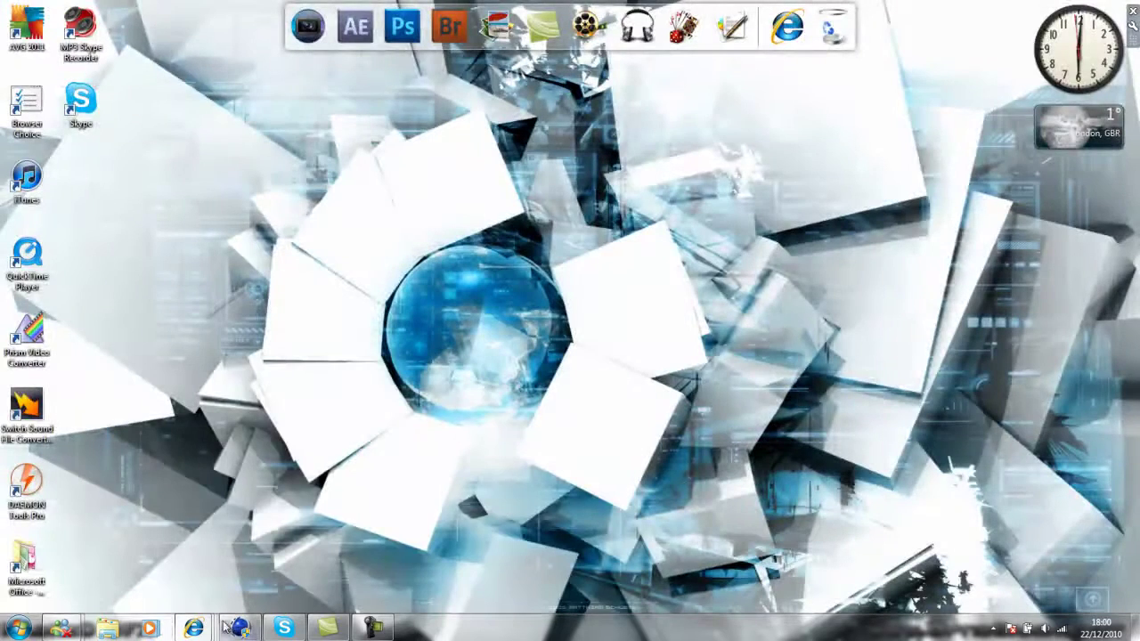
mouse_move(193, 627)
left_click(245, 556)
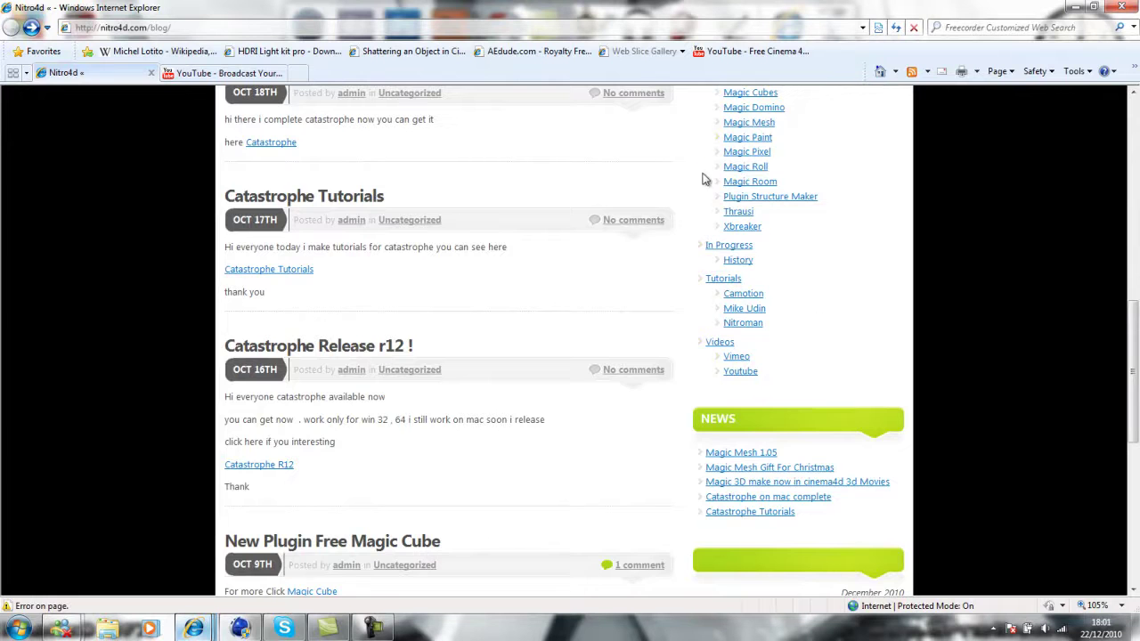
scroll(766, 227, "up", 4)
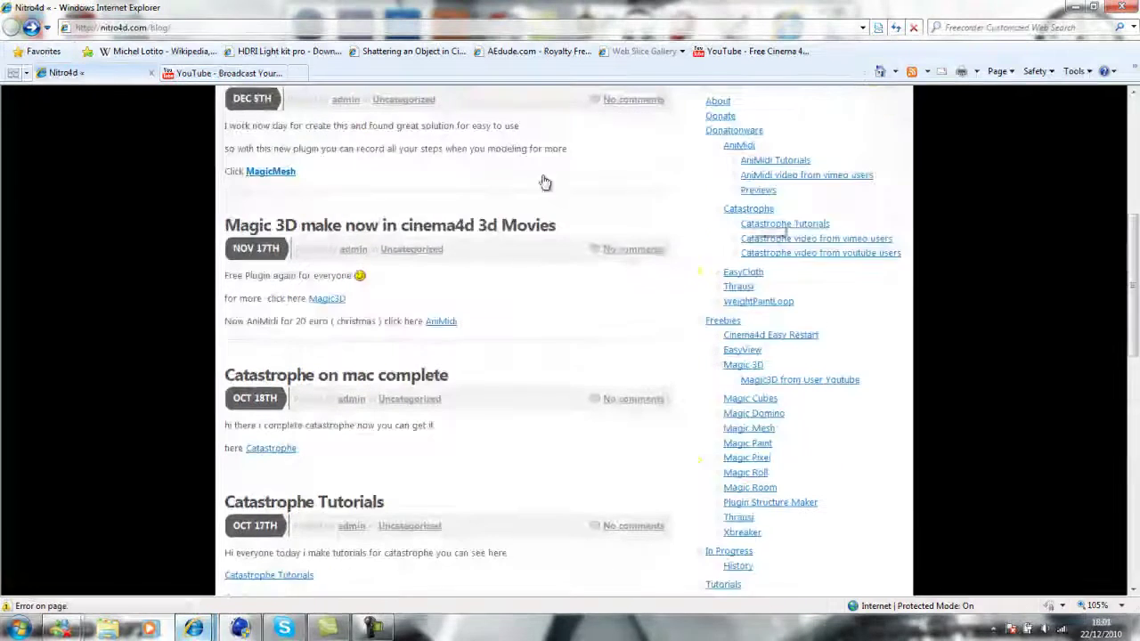
scroll(793, 451, "down", 2)
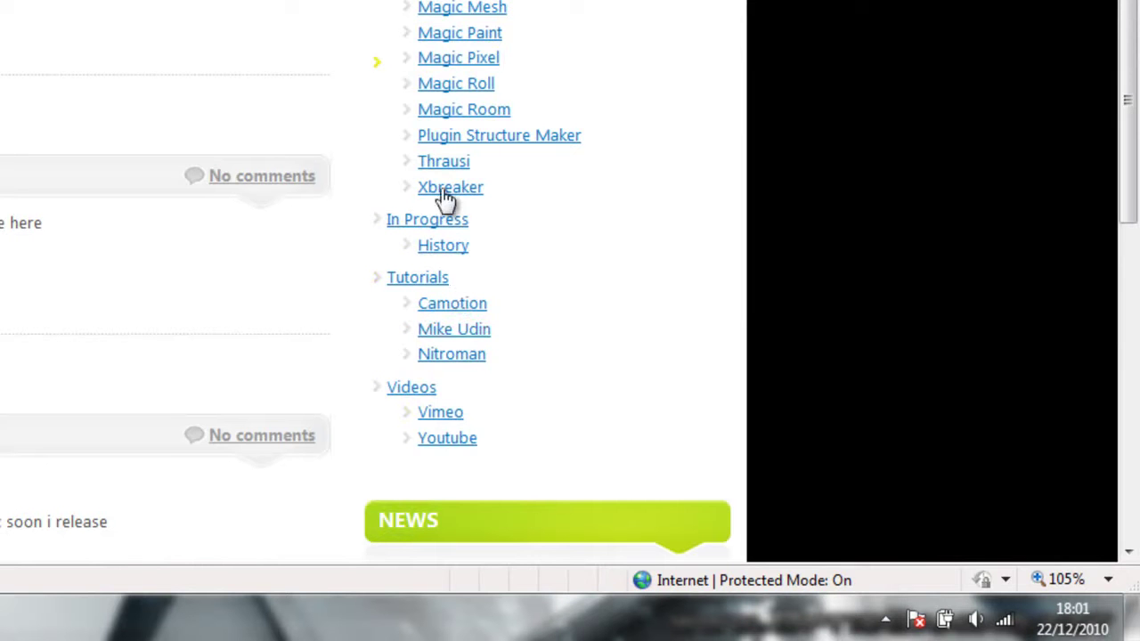
left_click(422, 167)
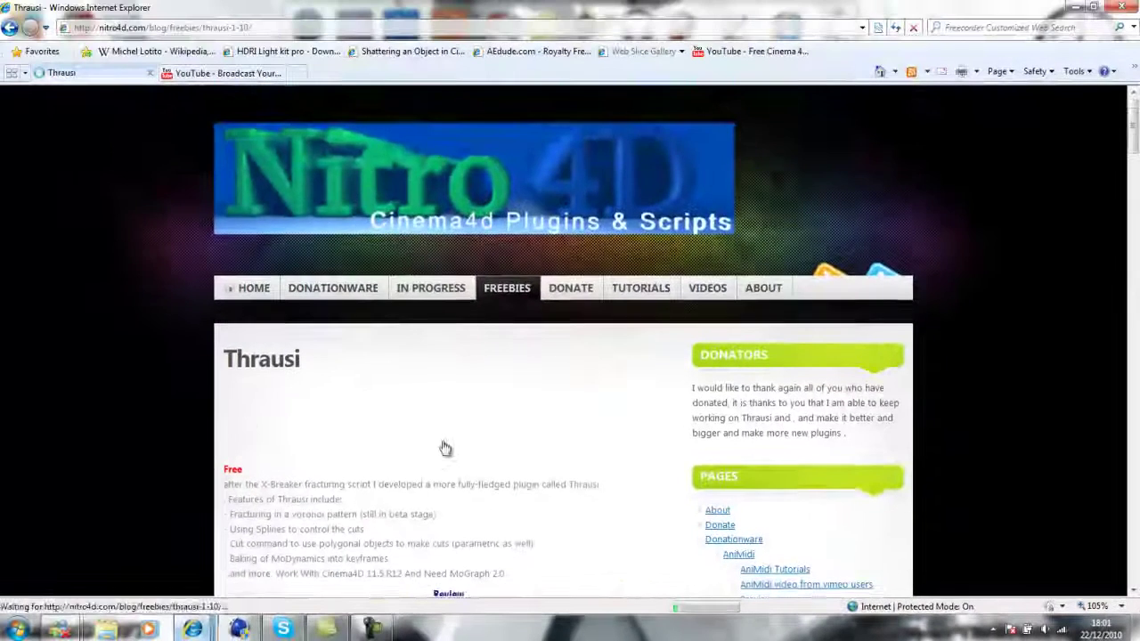
Step: Examine the Thrausi download versions and installation instructions, then put the browser away
scroll(400, 456, "down", 5)
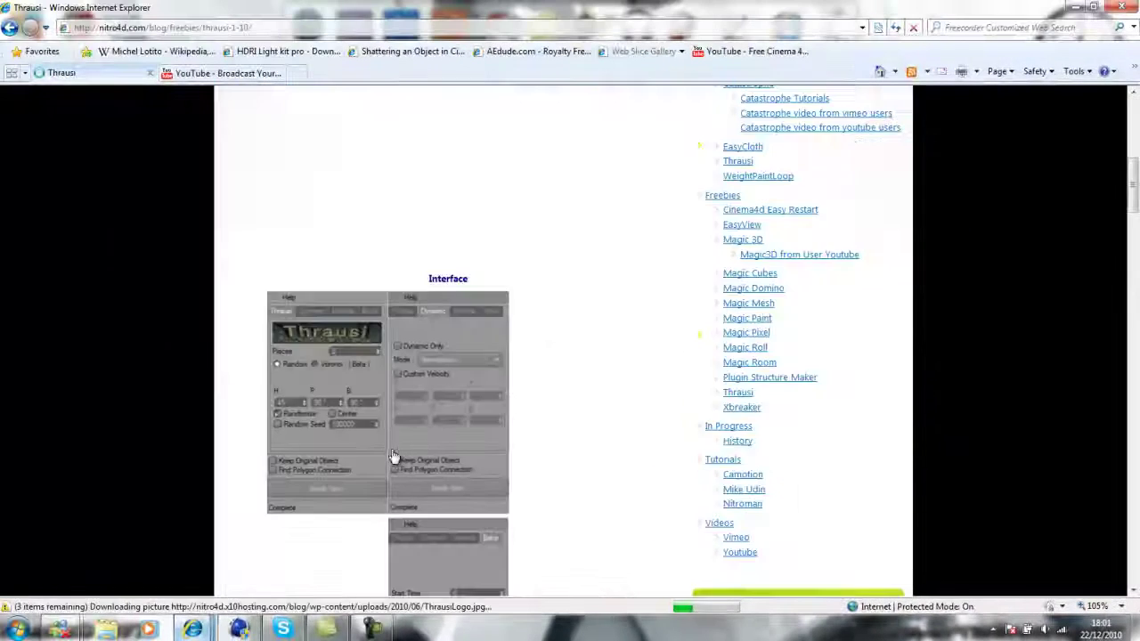
scroll(400, 457, "down", 5)
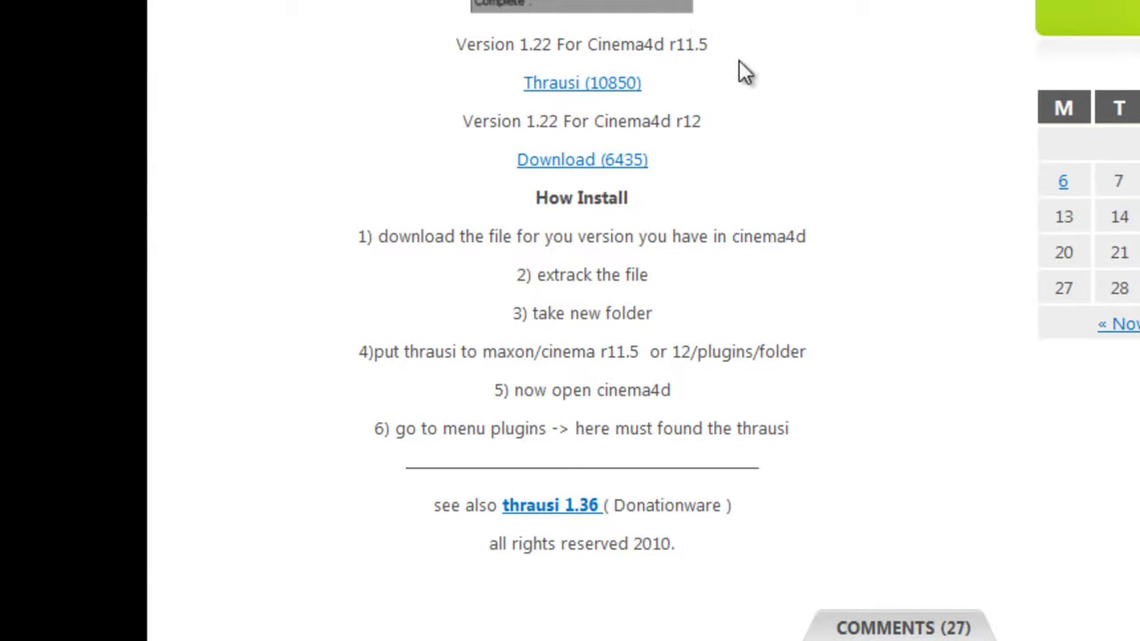
scroll(676, 283, "down", 3)
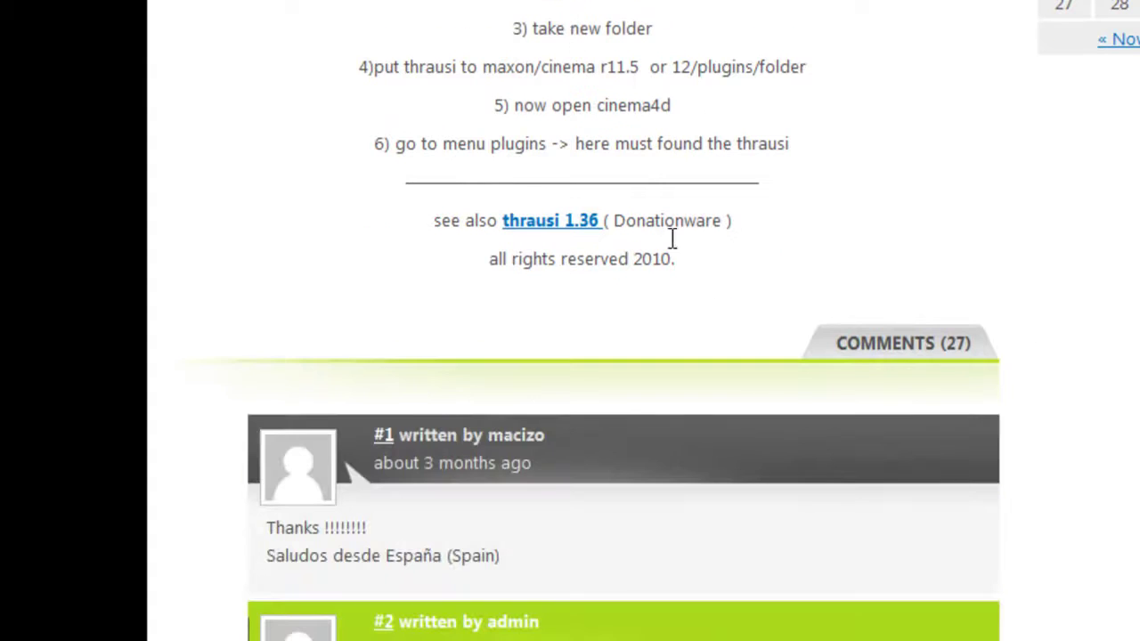
double_click(624, 29)
left_click_drag(359, 67, 599, 70)
left_click_drag(375, 143, 788, 147)
left_click(690, 44)
left_click(1067, 7)
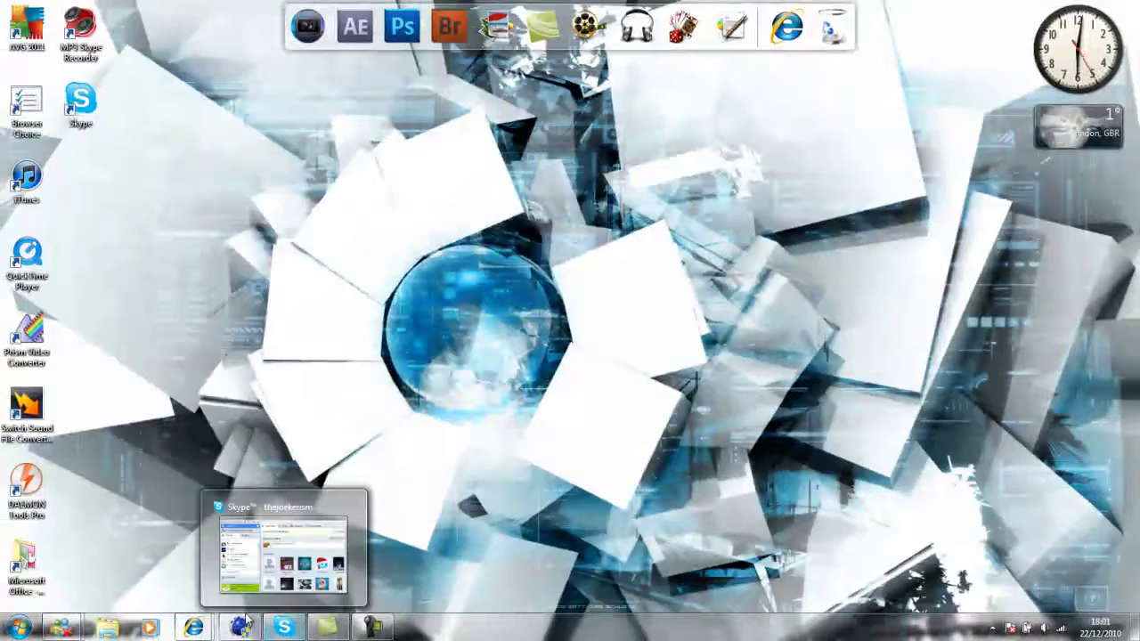
mouse_move(248, 620)
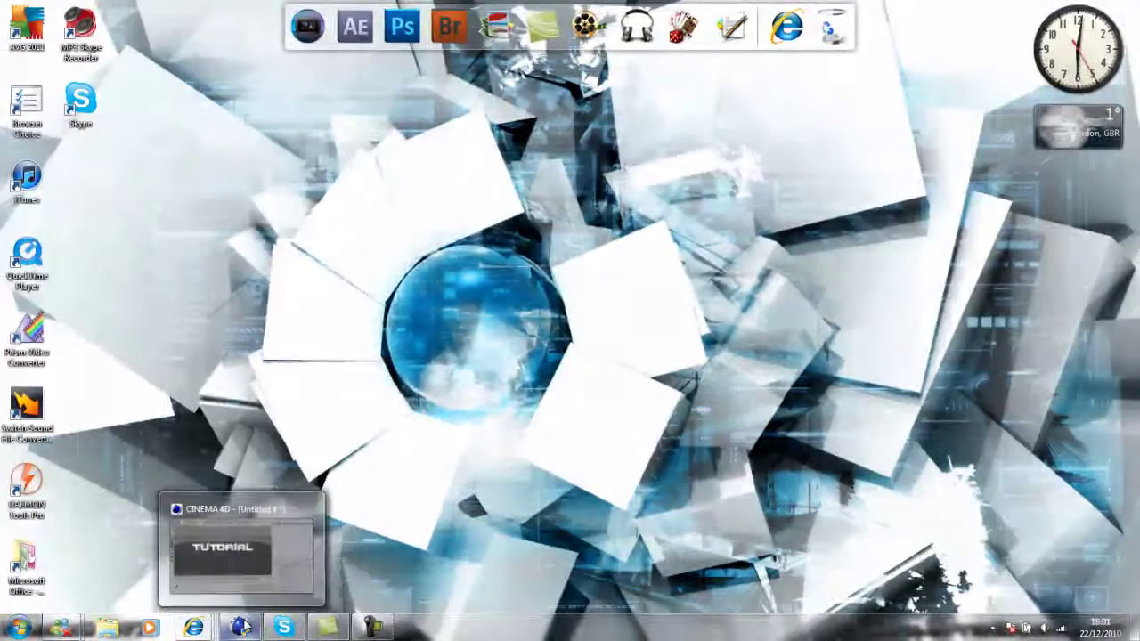
left_click(388, 626)
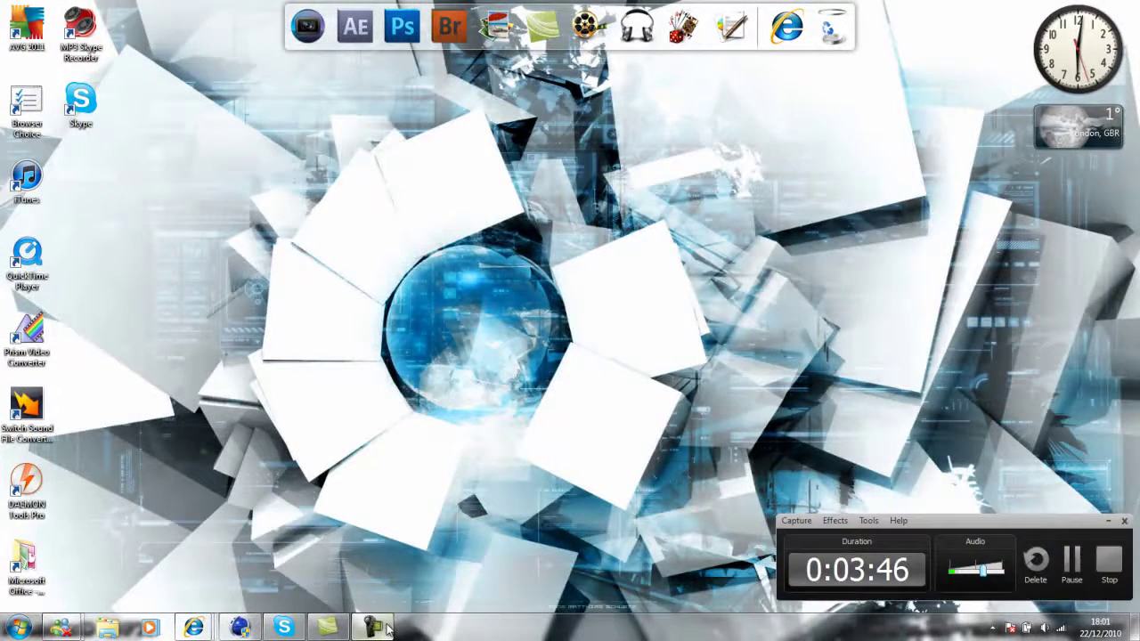
left_click(1107, 561)
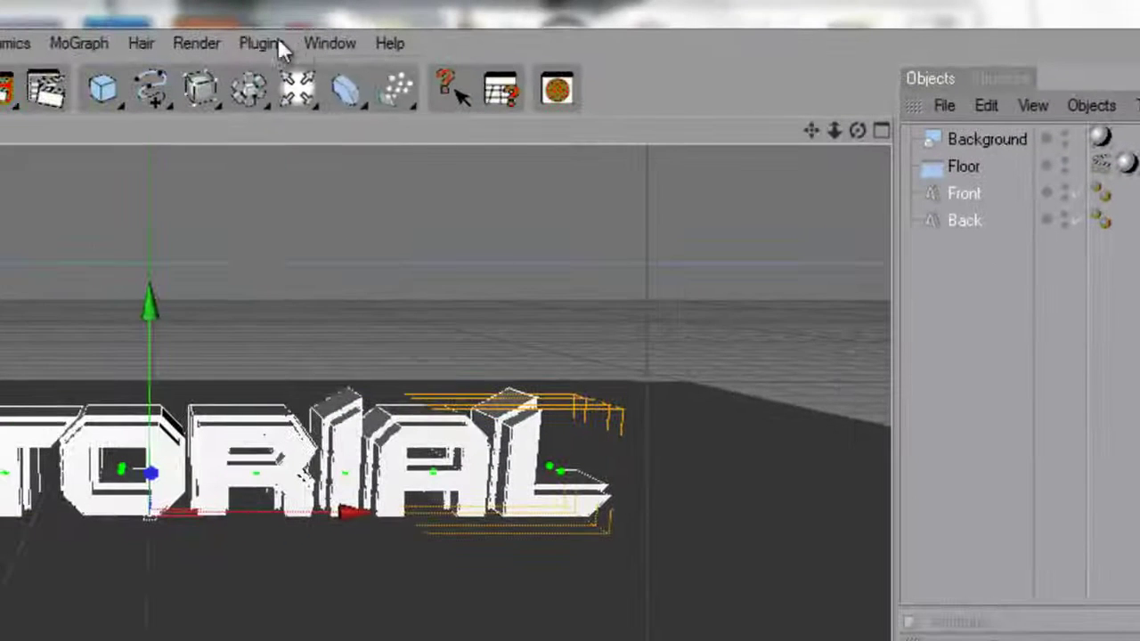
Step: Break the Front and Back text objects with the Thrausi plugin, using 5 pieces in Random mode
left_click(278, 41)
mouse_move(322, 146)
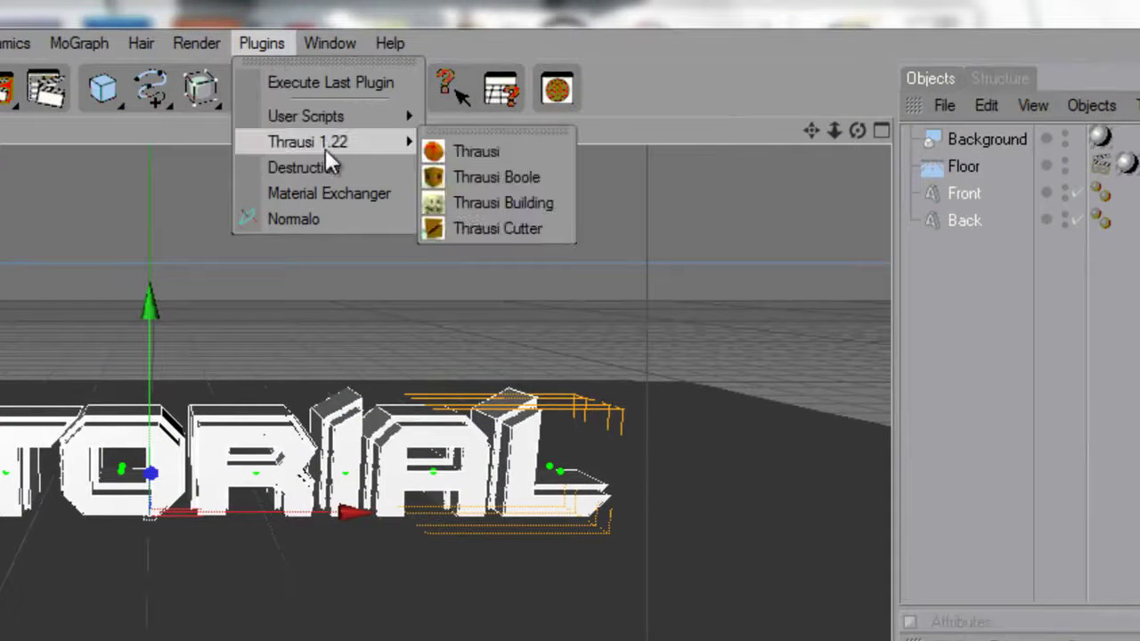
left_click(472, 151)
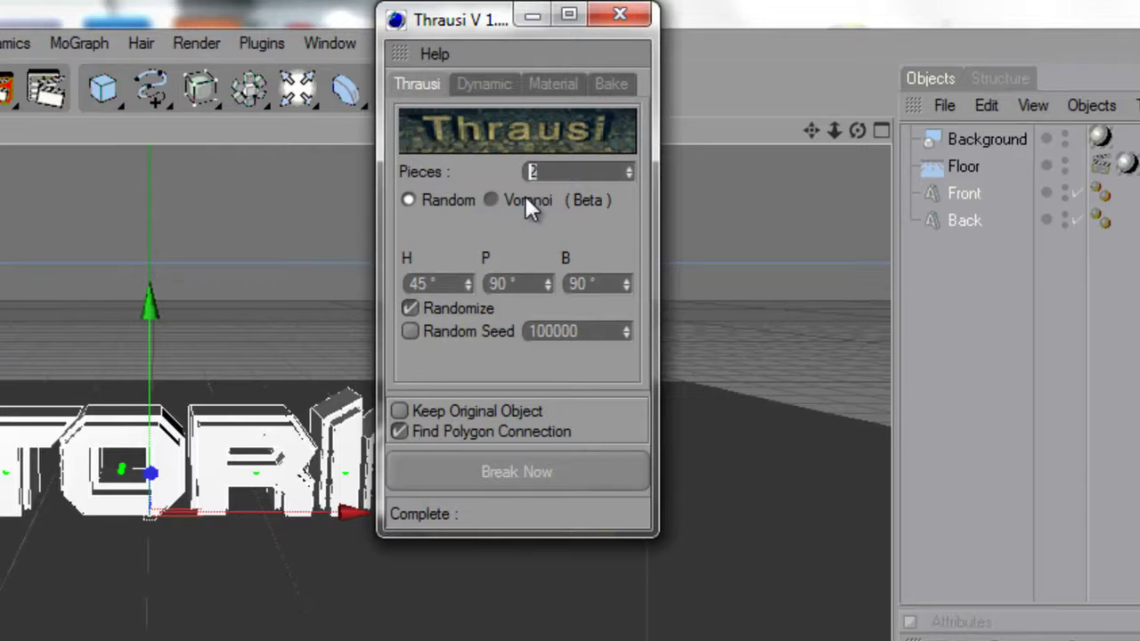
key("Return")
left_click(546, 477)
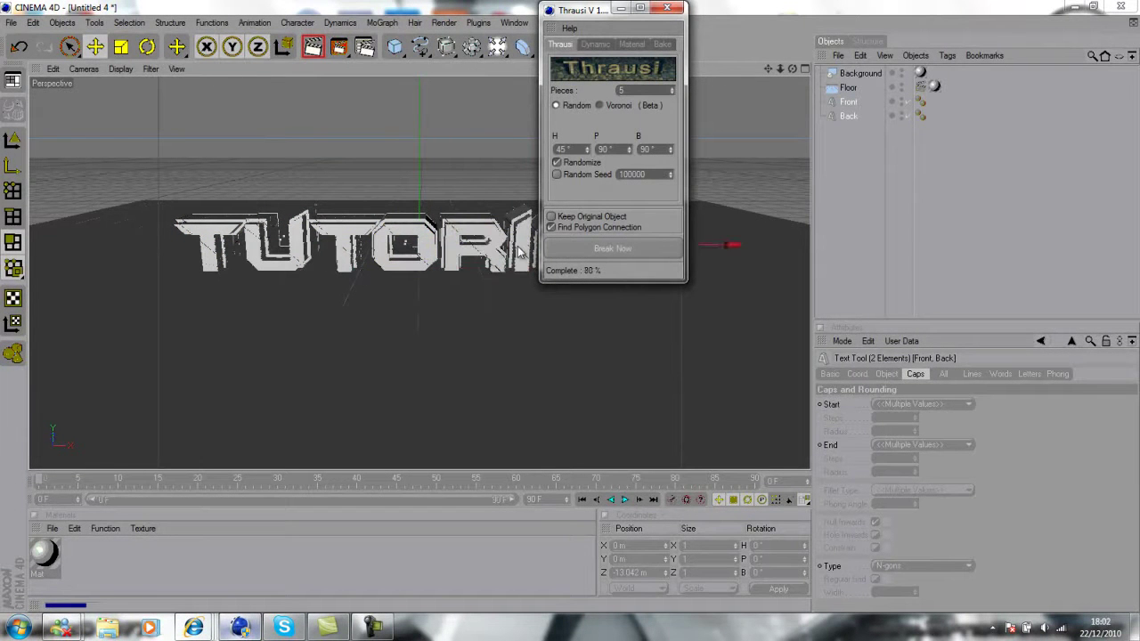
left_click(666, 8)
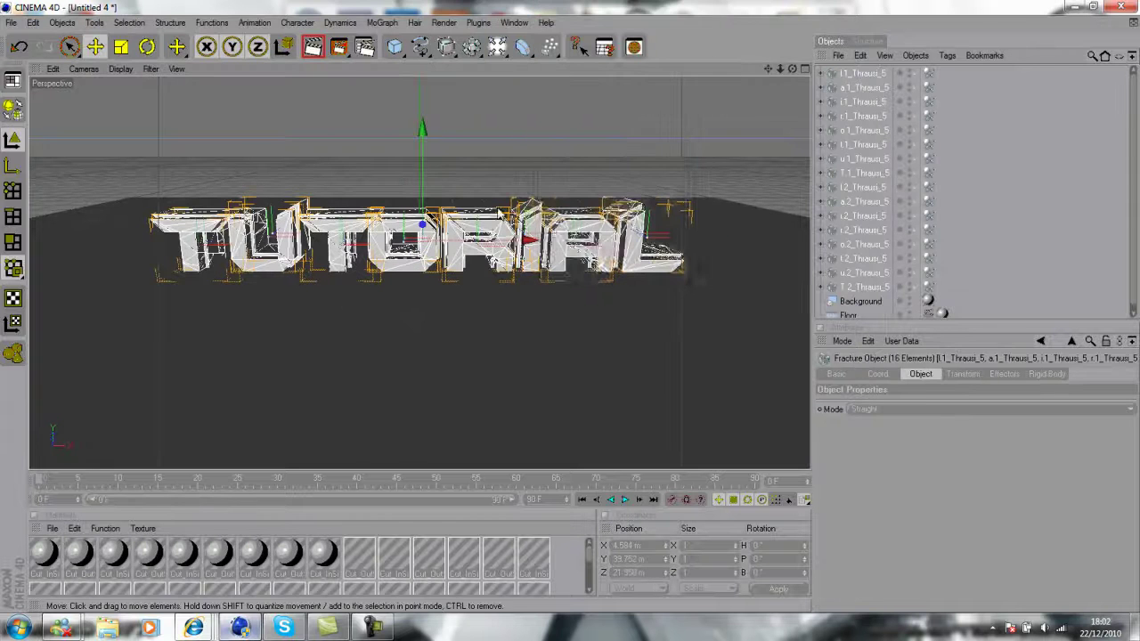
left_click(1059, 153)
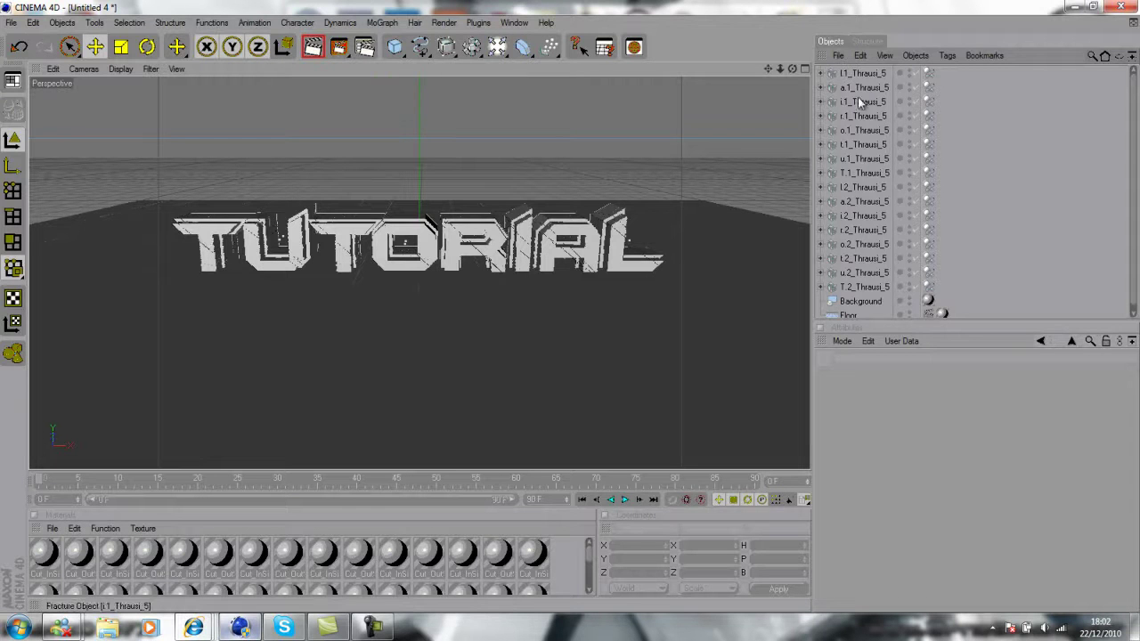
Step: Expand the T.1_Thrausi_5 fracture object of the first letter and select the second material tag of Pieces 1
left_click(201, 244)
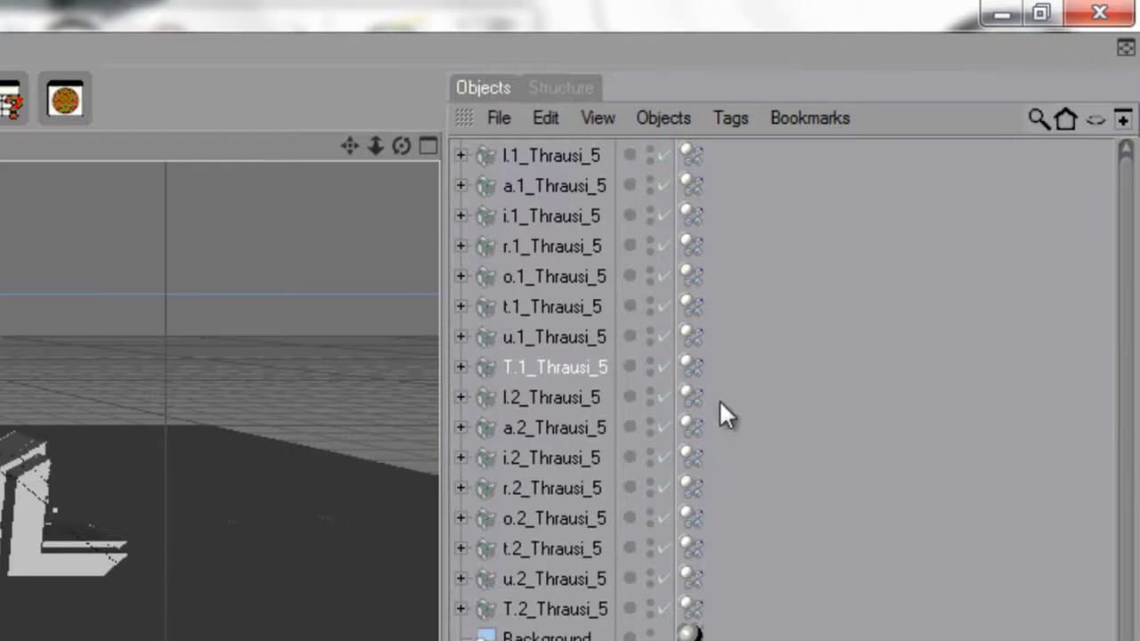
left_click(460, 367)
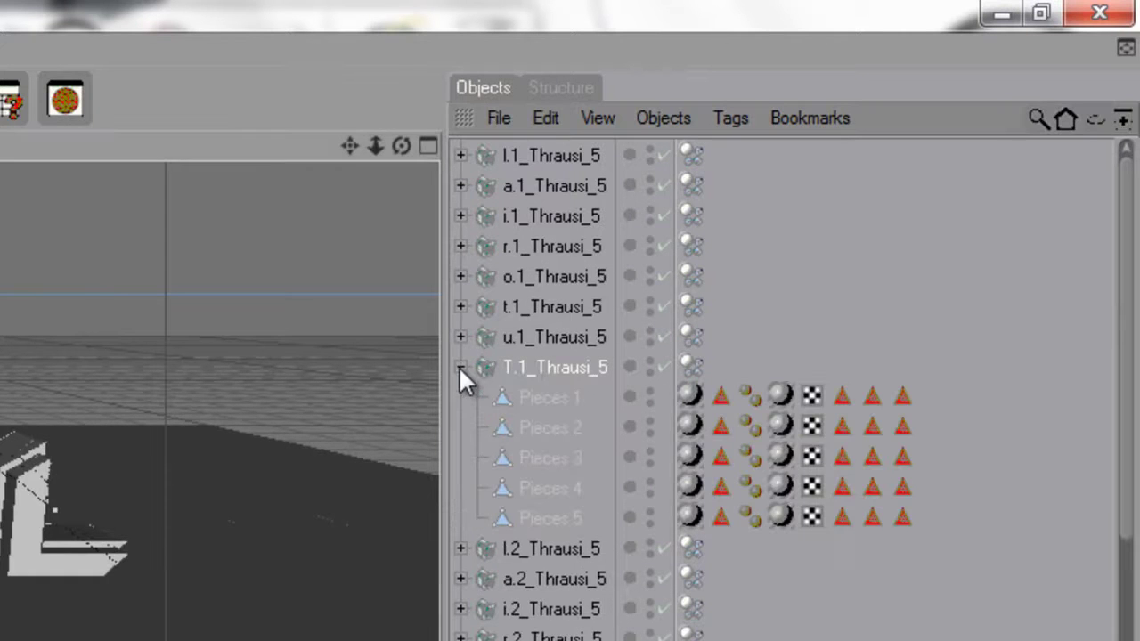
left_click(780, 395)
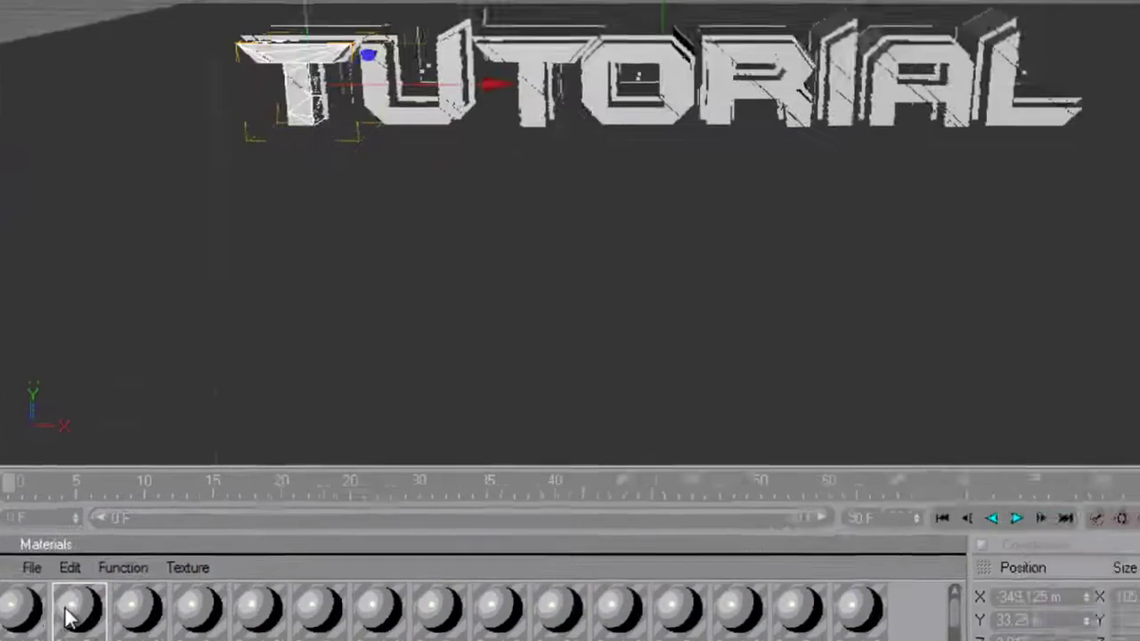
Step: Set the color of the Cut_OutSide material to red with R 233, G 9, B 9
double_click(129, 481)
left_click(433, 151)
left_click_drag(426, 127, 439, 104)
left_click(393, 237)
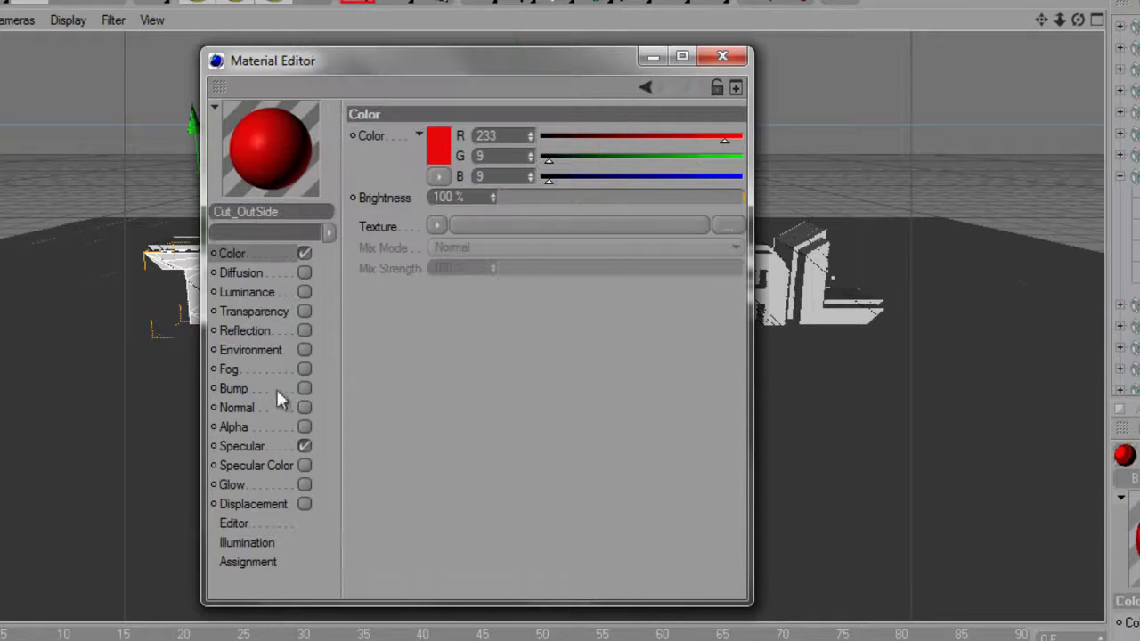
Step: Enable Reflection on the Cut_OutSide material with a Fresnel texture and close the Material Editor
left_click(274, 330)
left_click(305, 330)
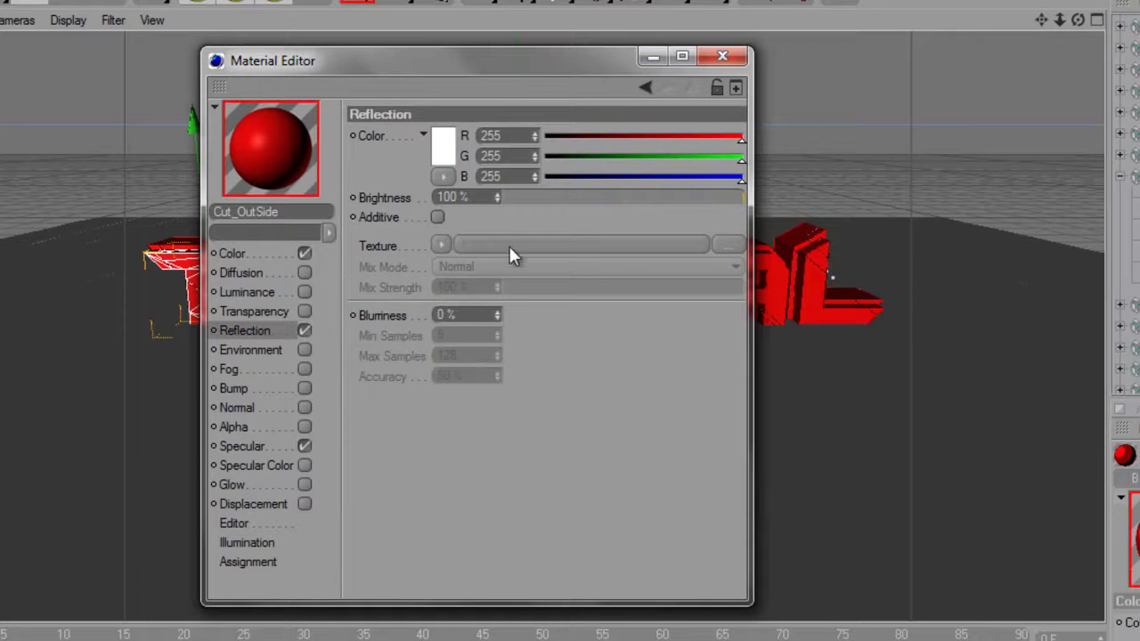
left_click(441, 245)
left_click(458, 440)
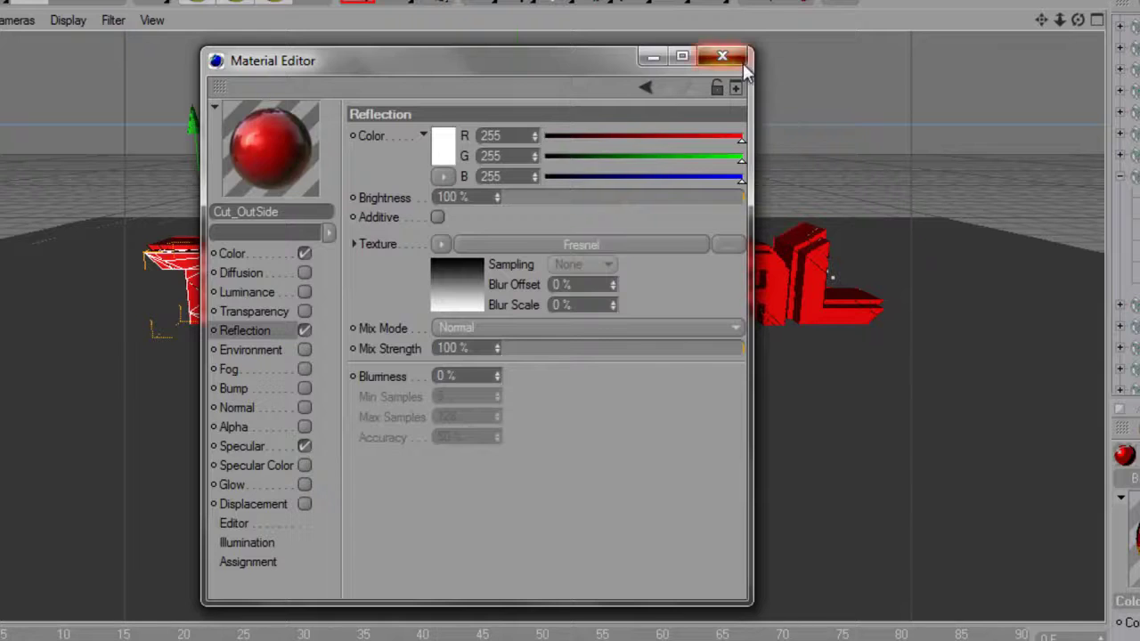
left_click(722, 56)
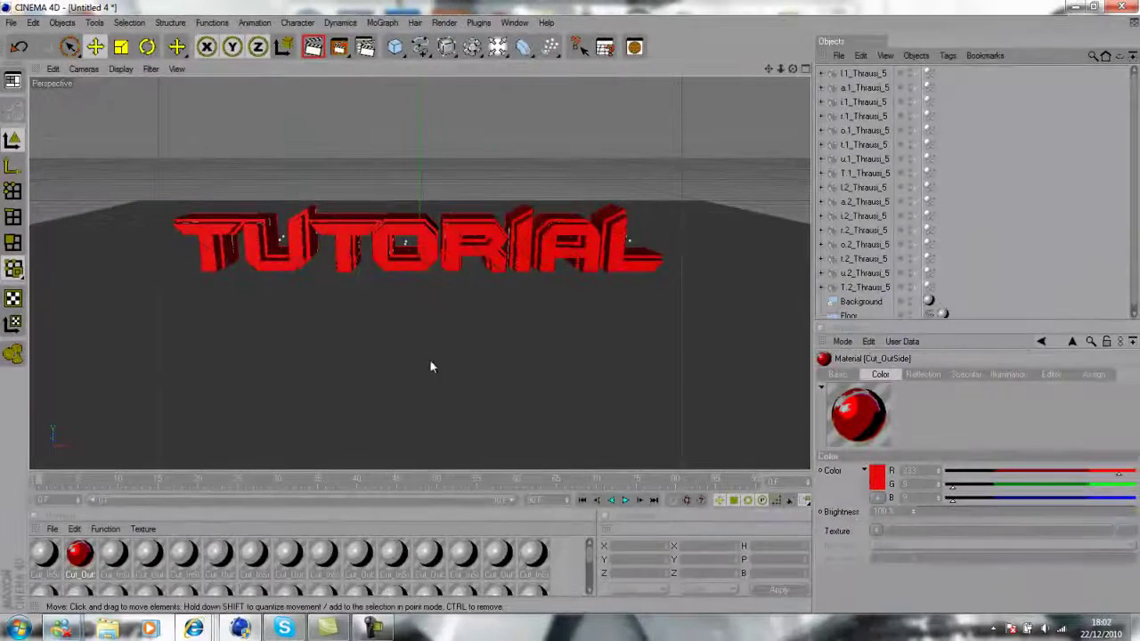
Step: Play the fracture animation and scrub the timeline to check how the letter pieces move
left_click(624, 500)
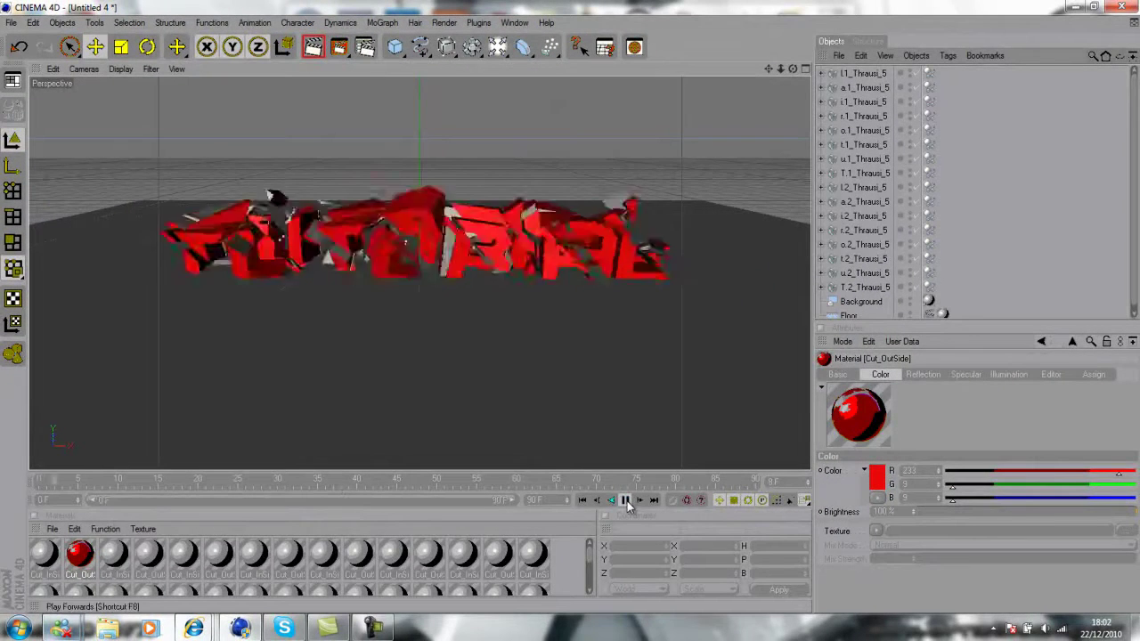
mouse_move(168, 477)
left_mouse_down()
mouse_move(15, 483)
mouse_move(259, 479)
mouse_move(304, 501)
mouse_move(357, 497)
mouse_move(188, 481)
left_mouse_up()
left_click_drag(189, 481, 104, 481)
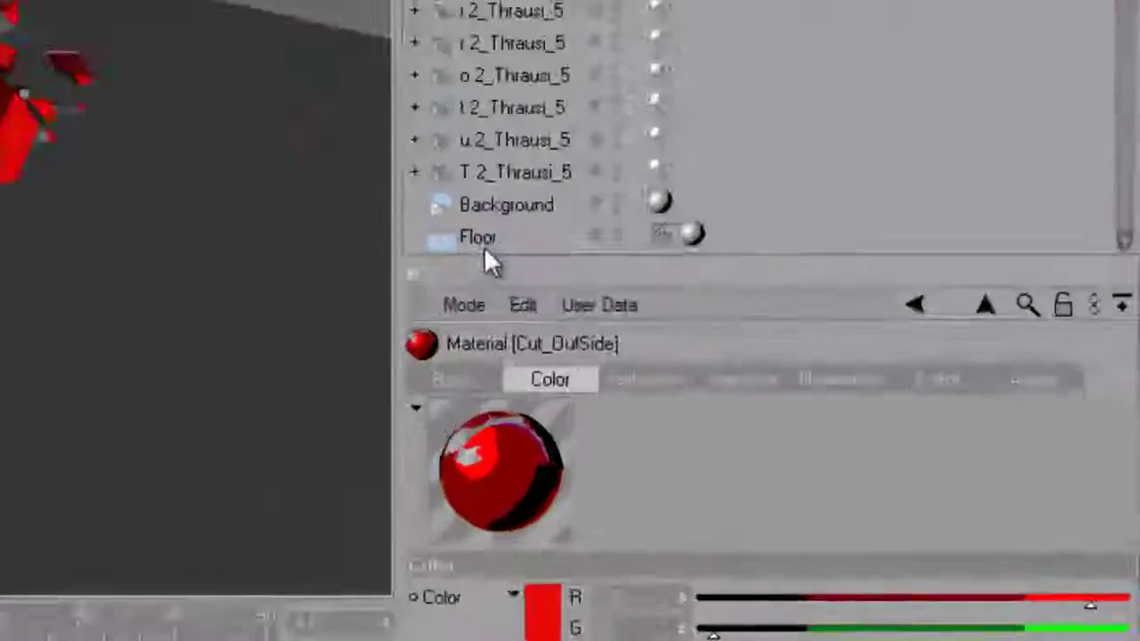
Step: Add a MoGraph Rigid Body tag to the Floor object
left_click(850, 315)
left_click(796, 99)
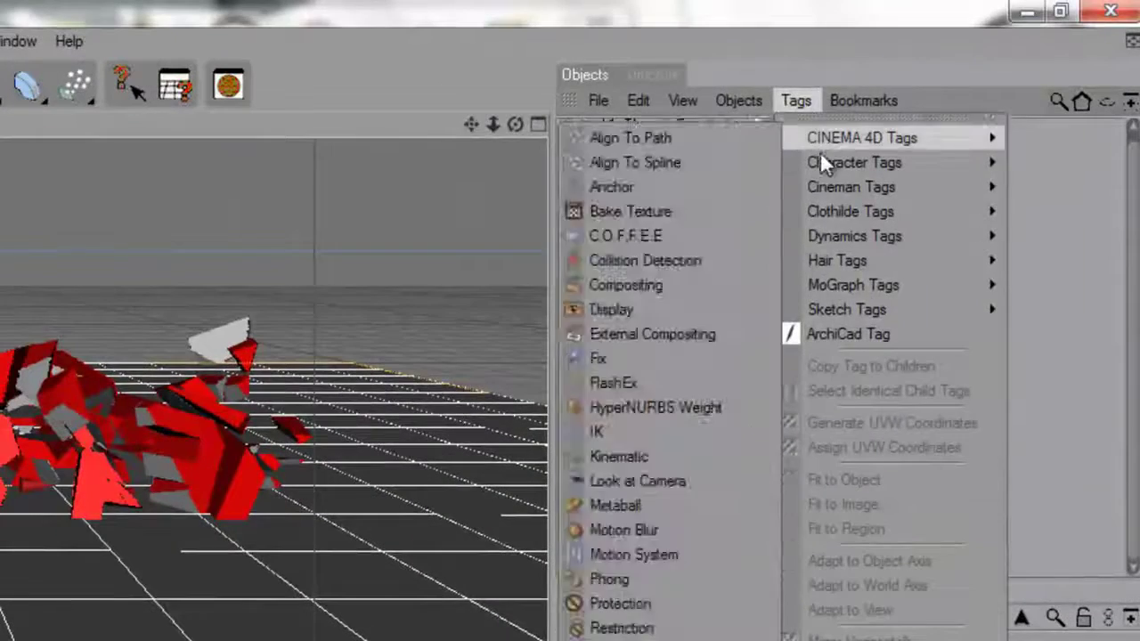
mouse_move(834, 284)
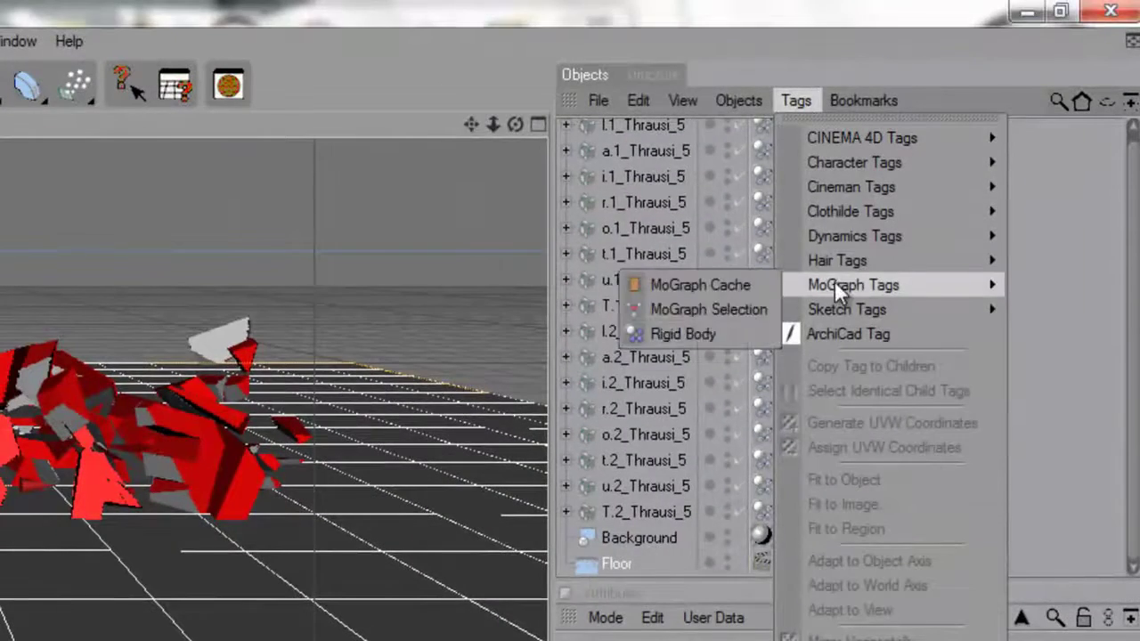
left_click(732, 333)
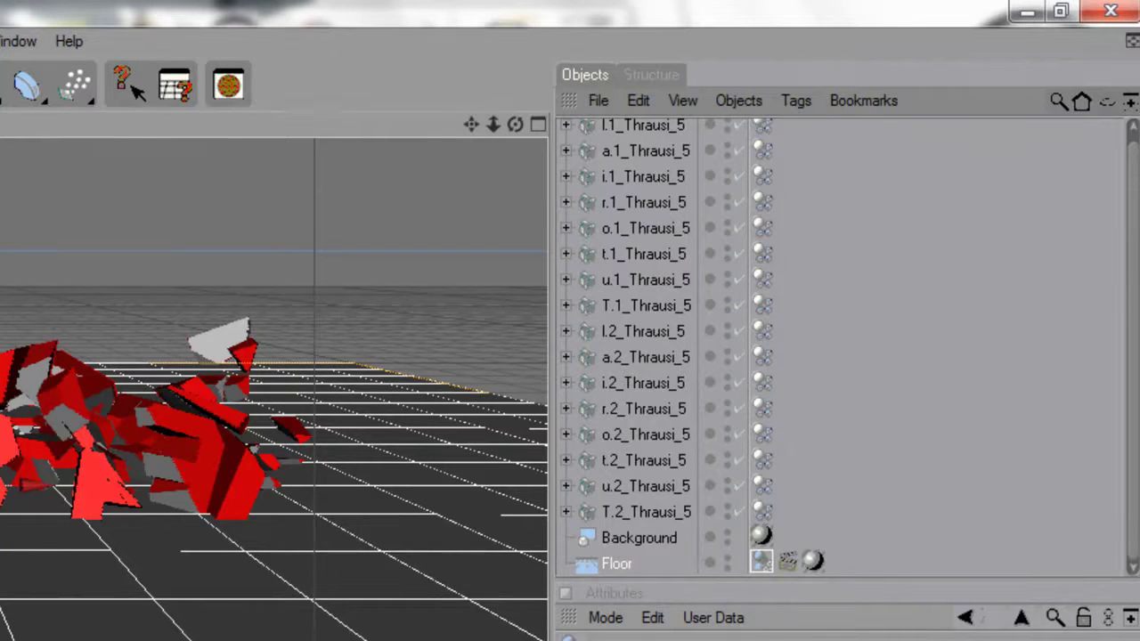
left_click(796, 101)
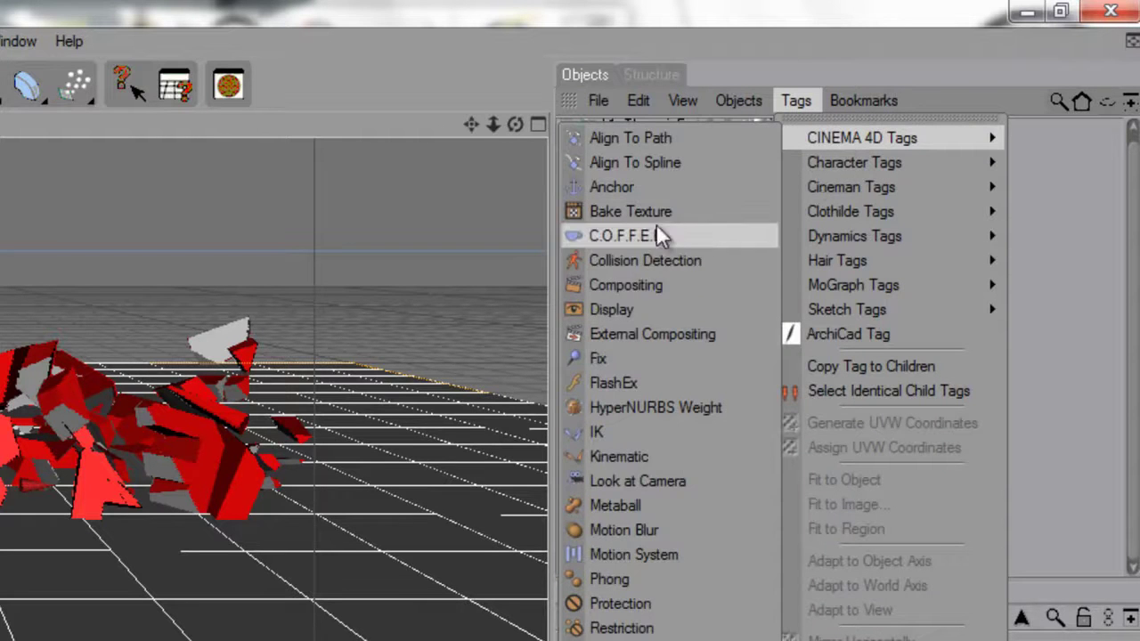
left_click(962, 505)
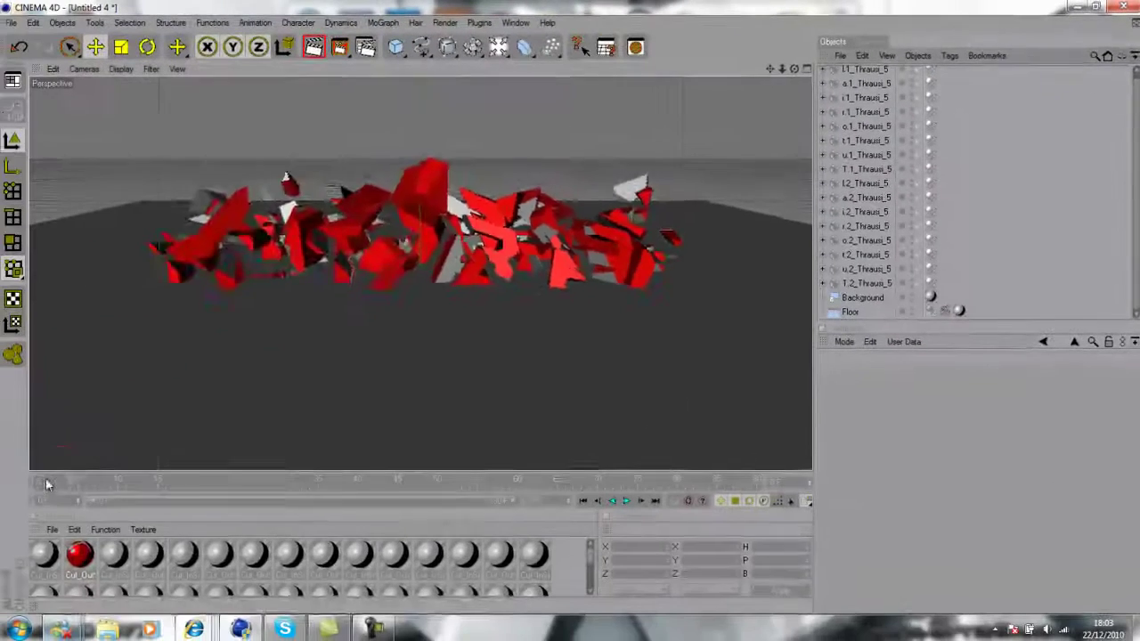
Step: Play the simulation twice from the start to check how the pieces collide with the floor, ending at frame 0
left_click(627, 501)
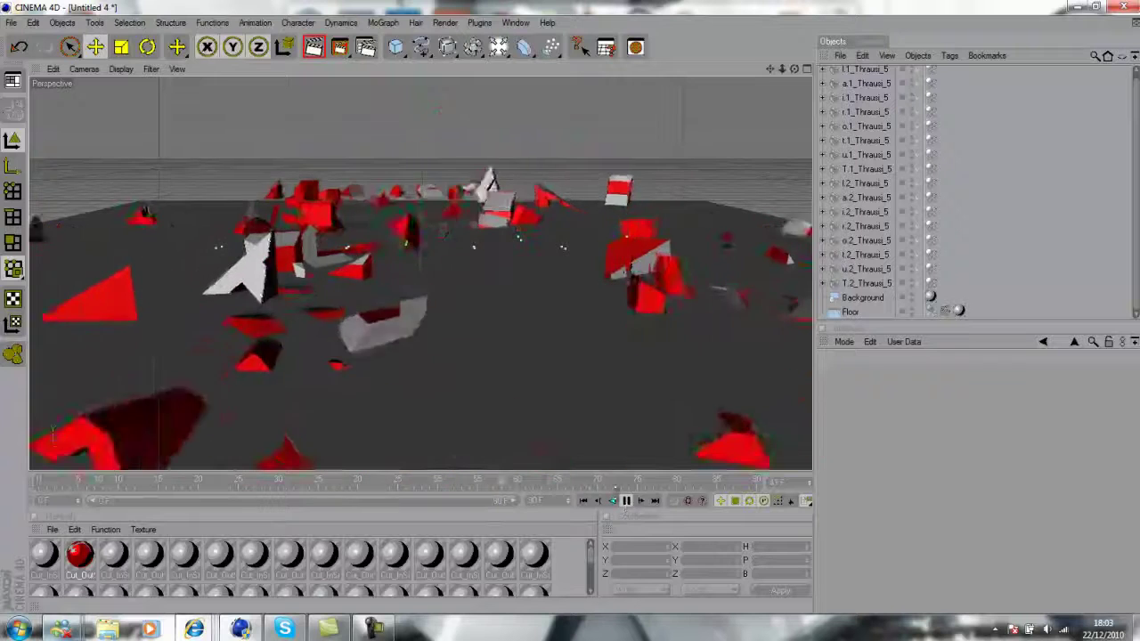
left_click(627, 502)
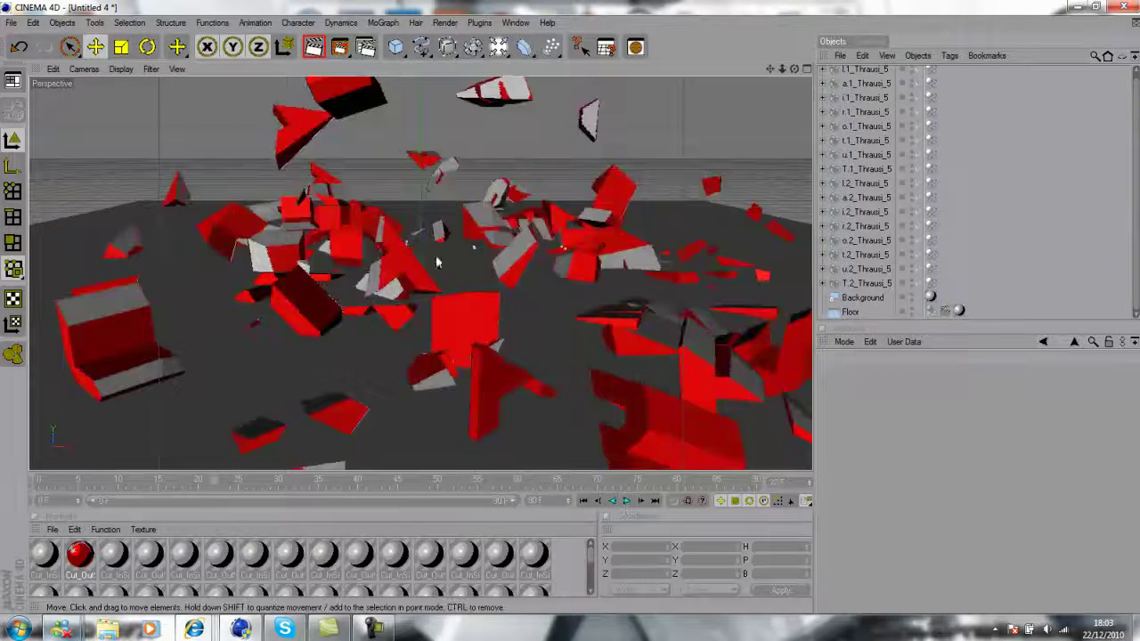
left_click(49, 486)
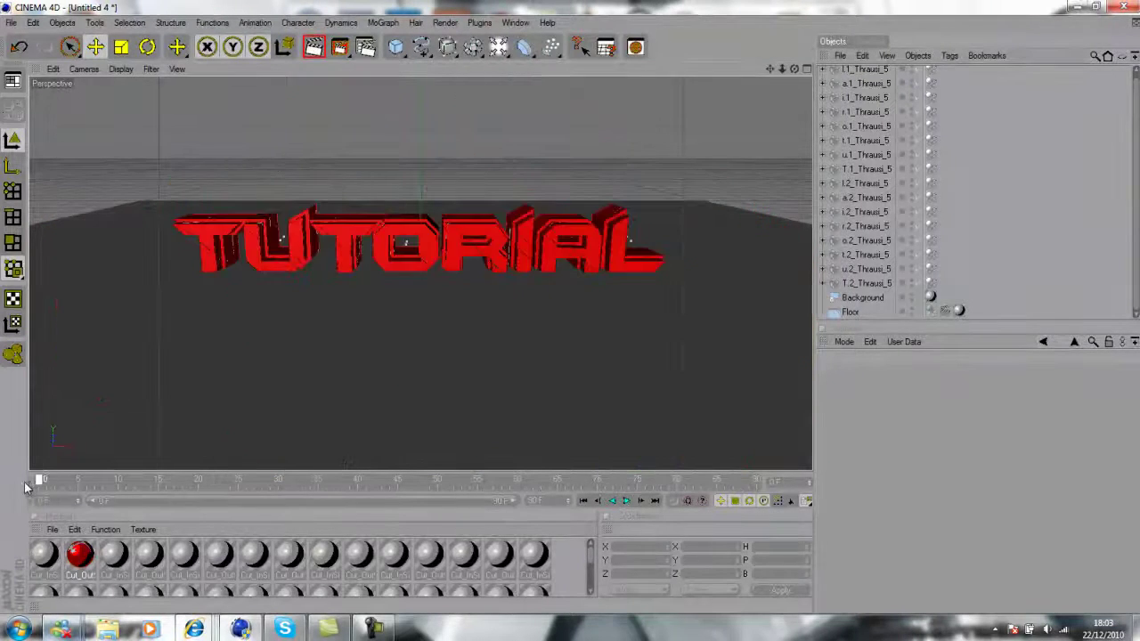
left_click(623, 501)
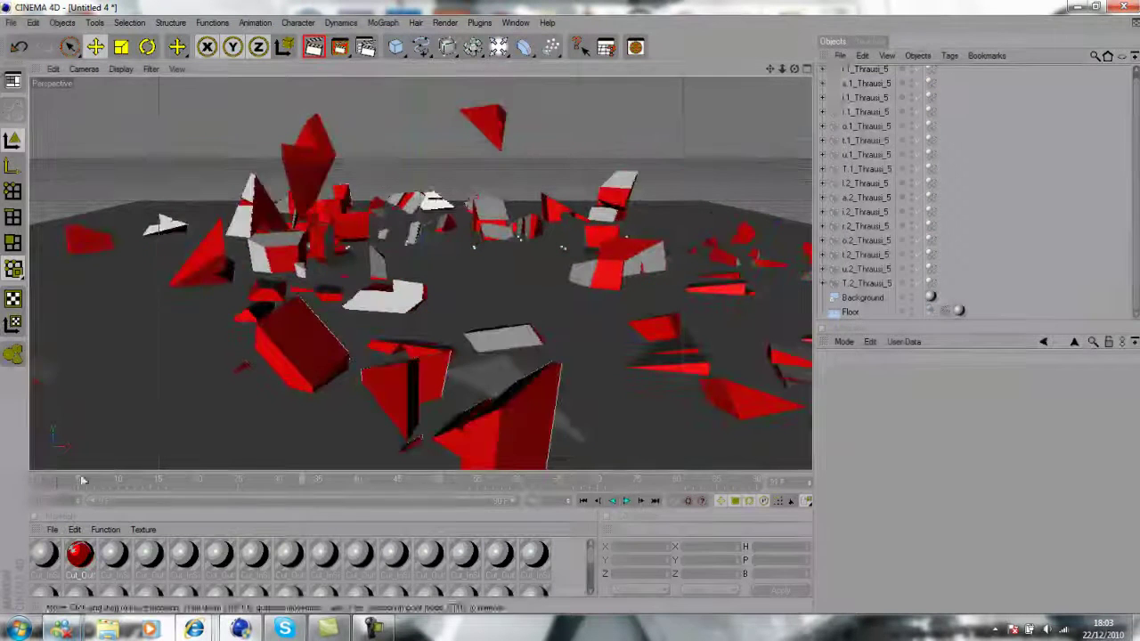
left_click_drag(89, 479, 18, 485)
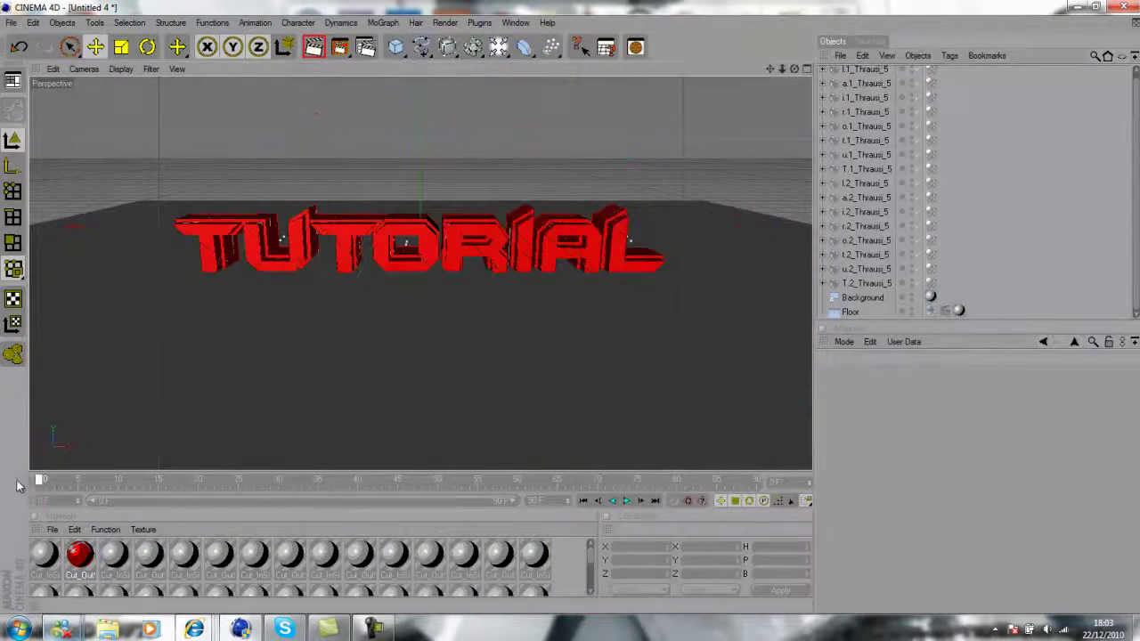
Step: Select the Rigid Body tags of all the Thrausi letter objects and disable Dynamic in their Dynamics settings
scroll(931, 98, "up", 1)
left_click(931, 75)
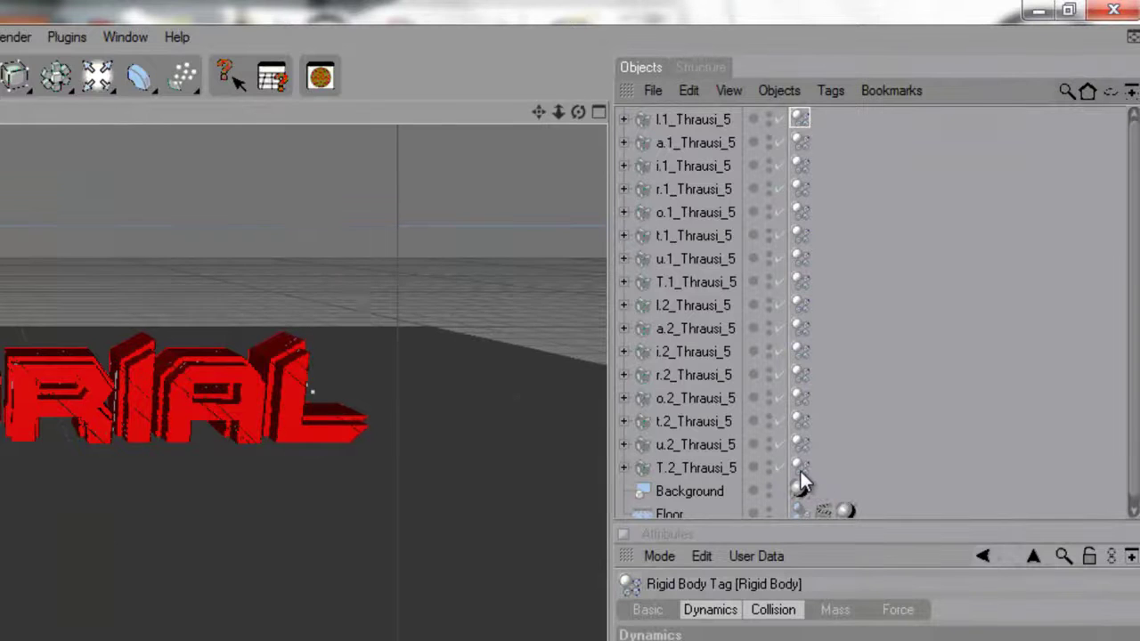
left_click(800, 471, "shift")
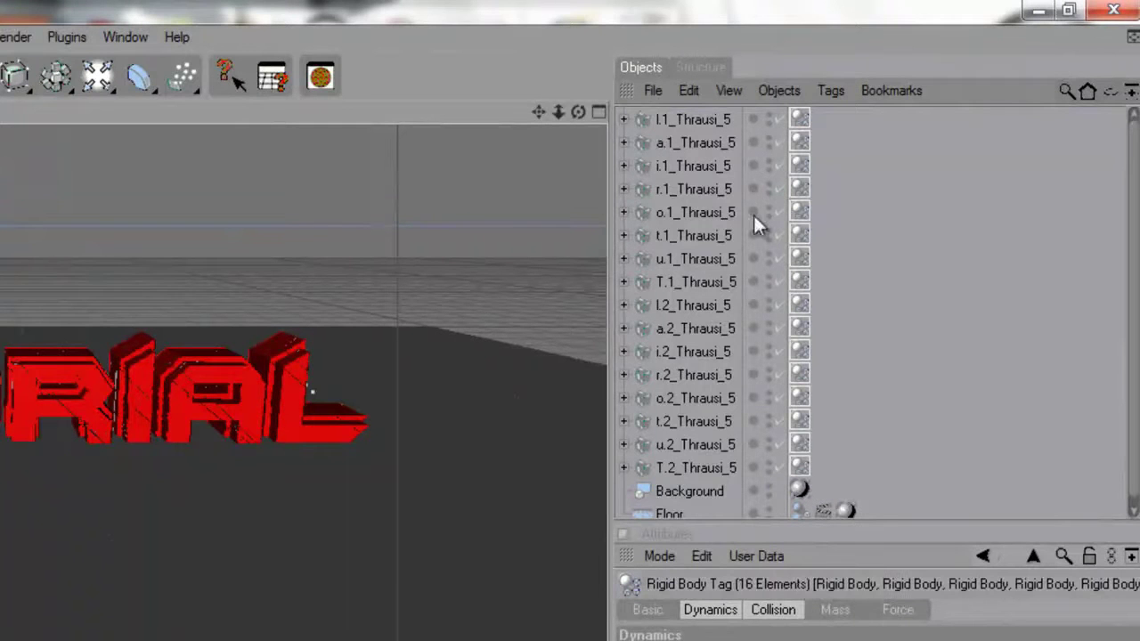
left_click(773, 609)
left_click(710, 610)
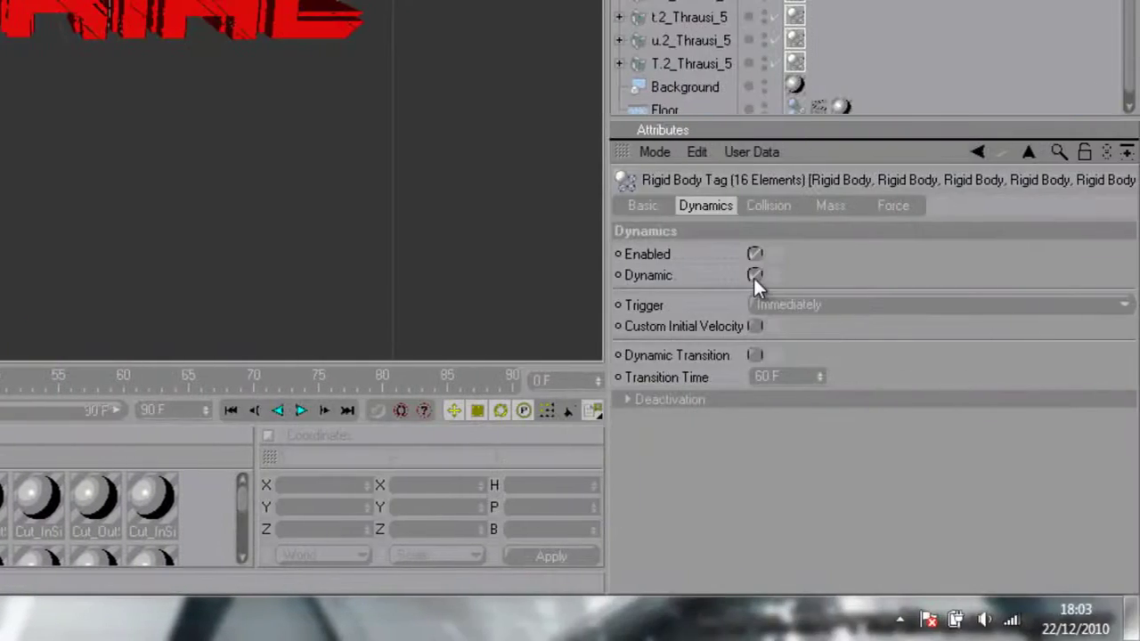
left_click(755, 276)
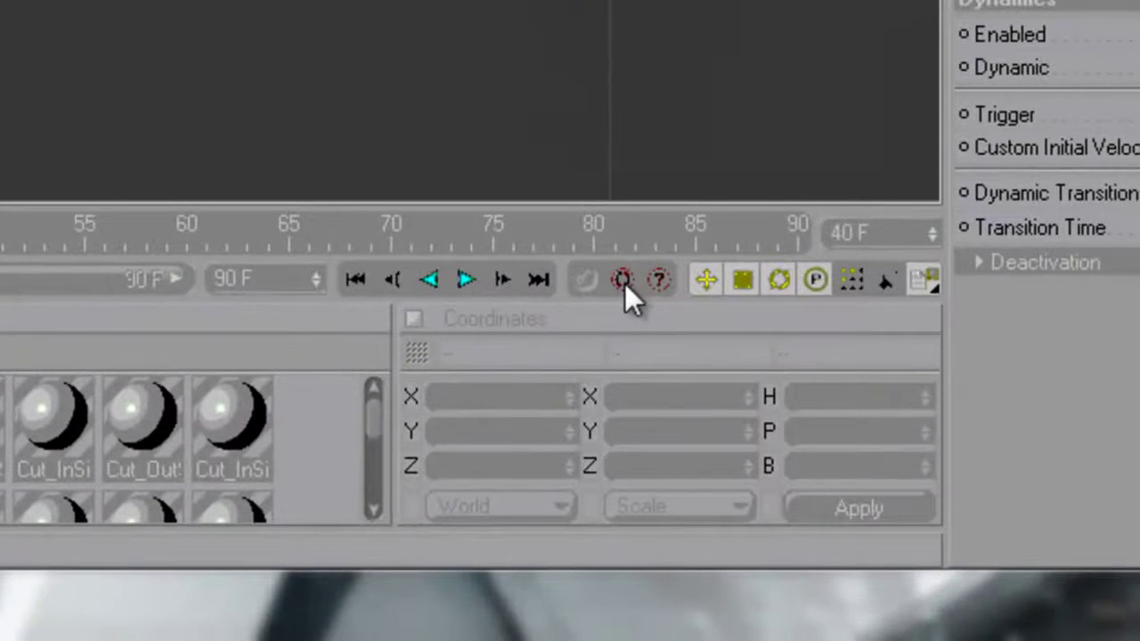
Step: Turn on autokeying and enable Dynamic for the selected Rigid Body tags at frame 40, then deselect them
left_click(623, 281)
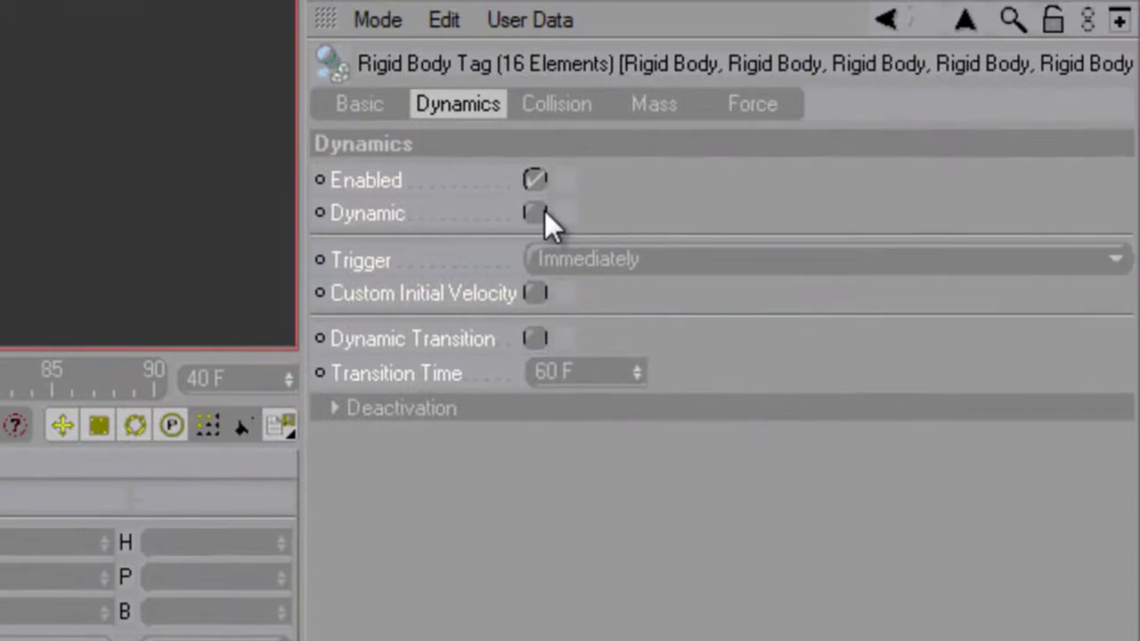
left_click(538, 214)
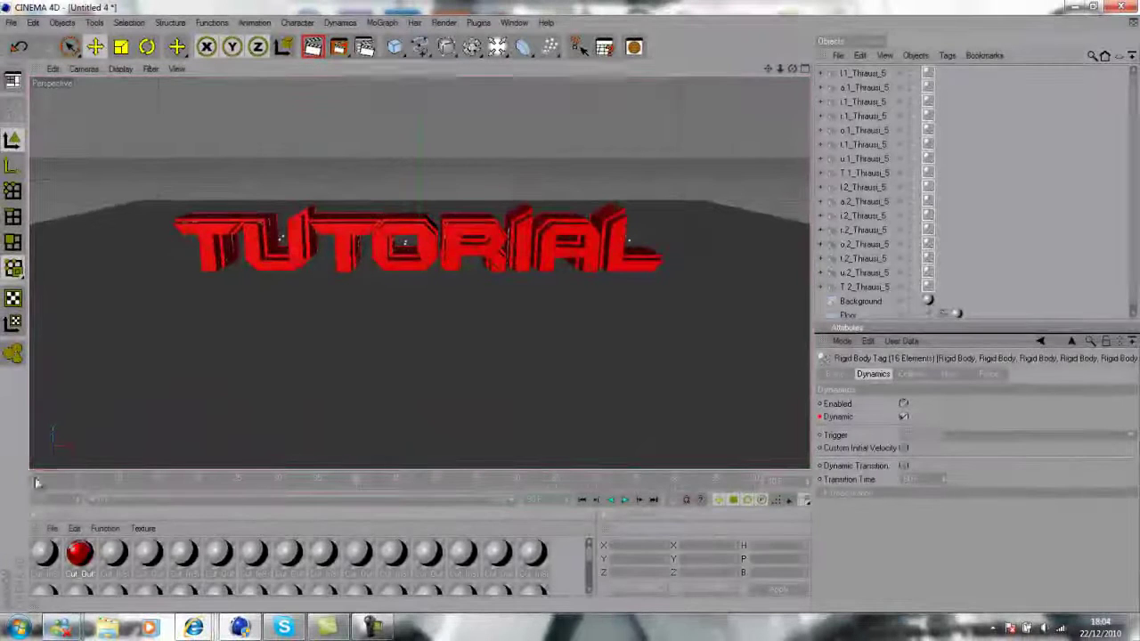
left_click(966, 187)
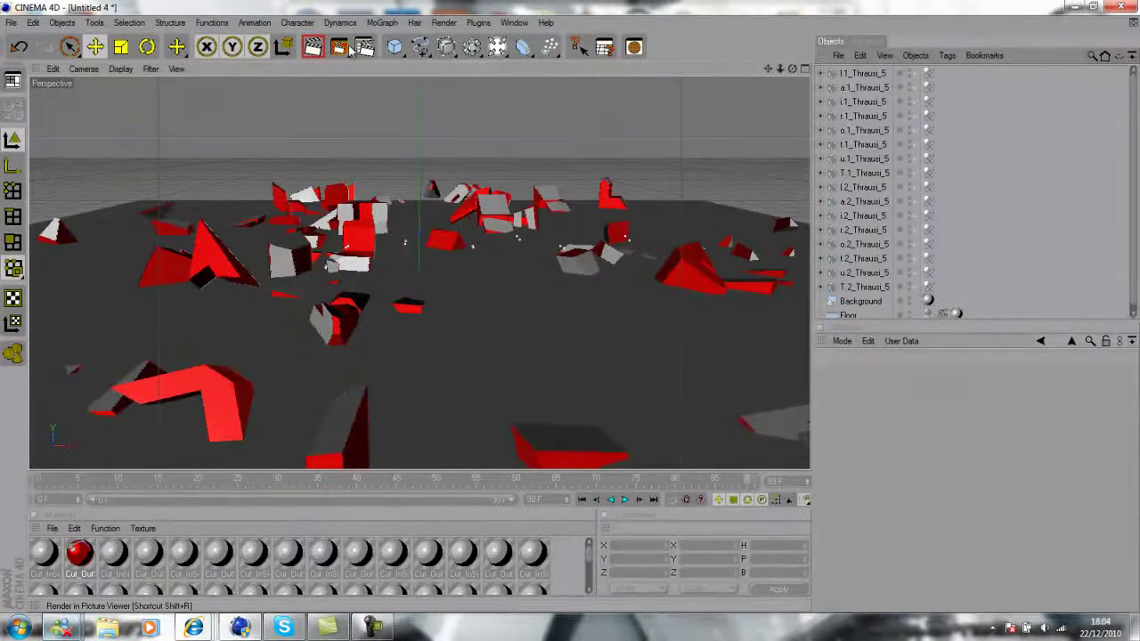
Step: Preview the result by rendering the current frame in the Picture Viewer and replaying the animation from frame 0
left_click(339, 46)
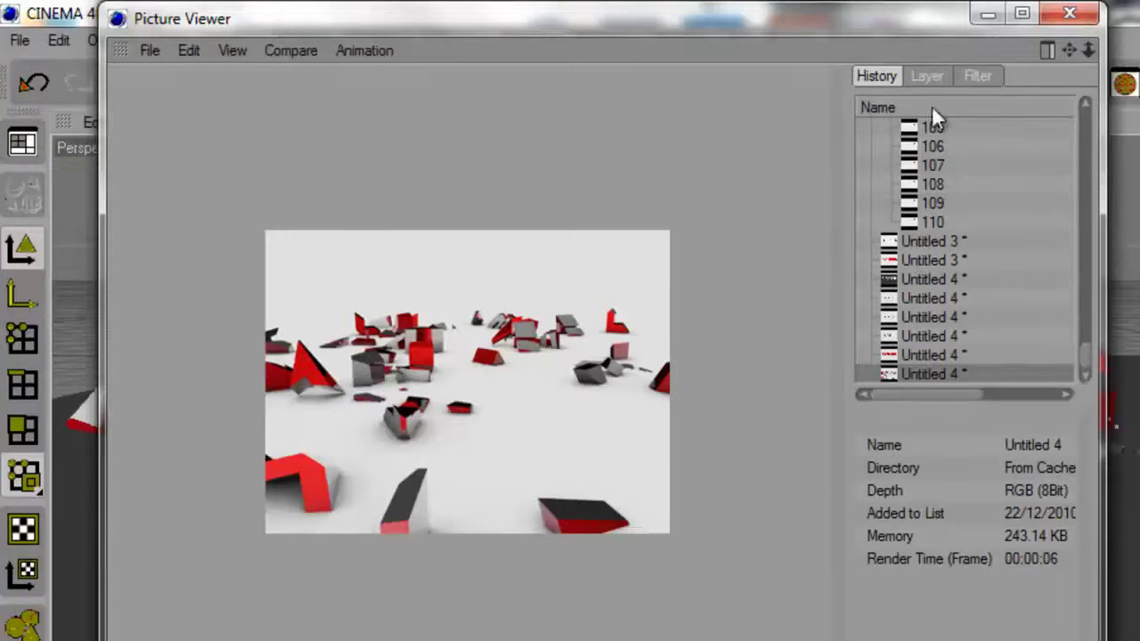
left_click(1070, 12)
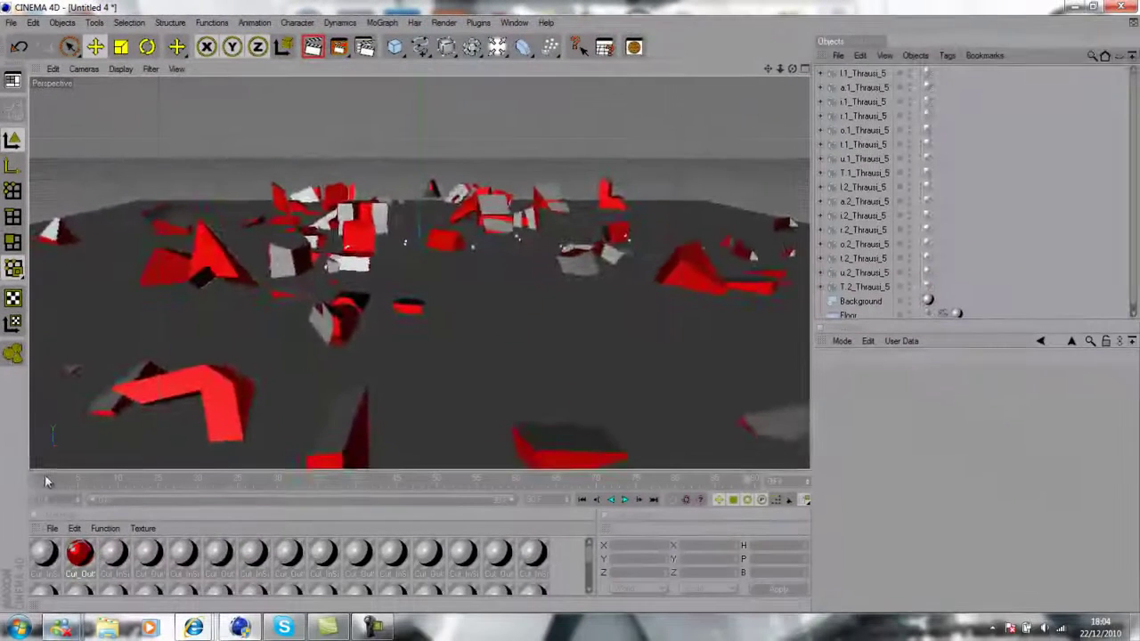
left_click(47, 482)
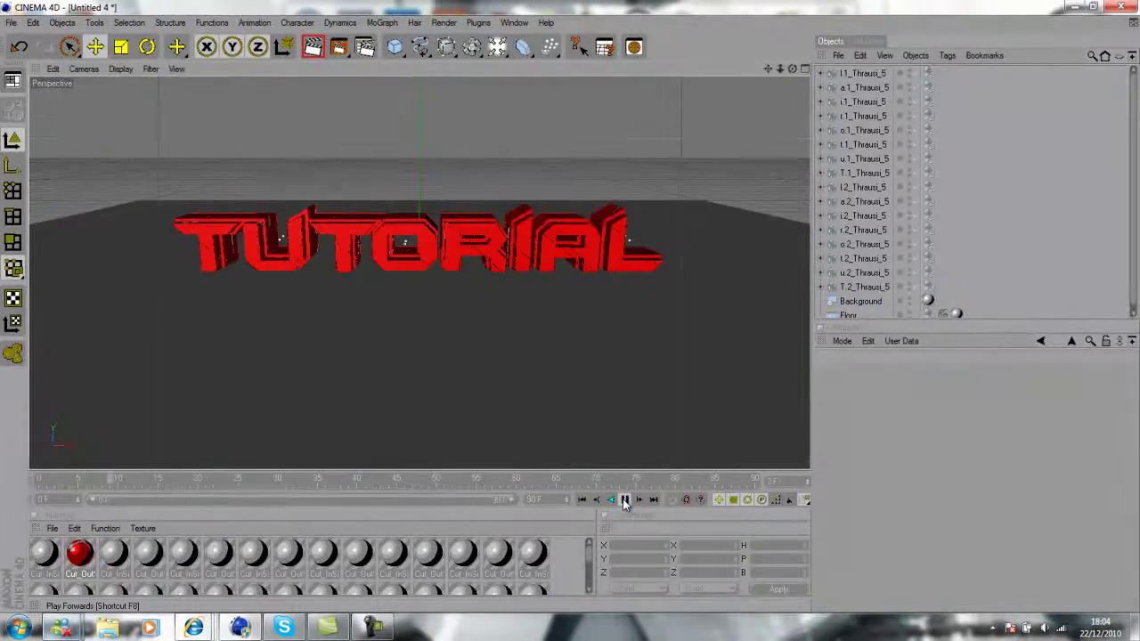
left_click(624, 499)
left_click(625, 500)
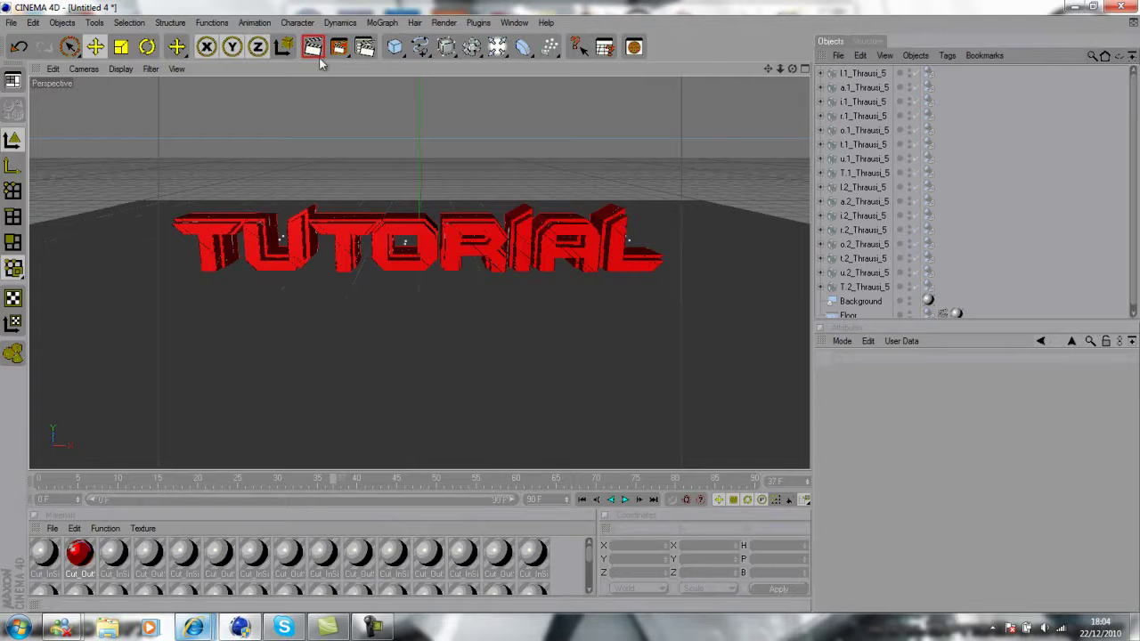
left_click(42, 481)
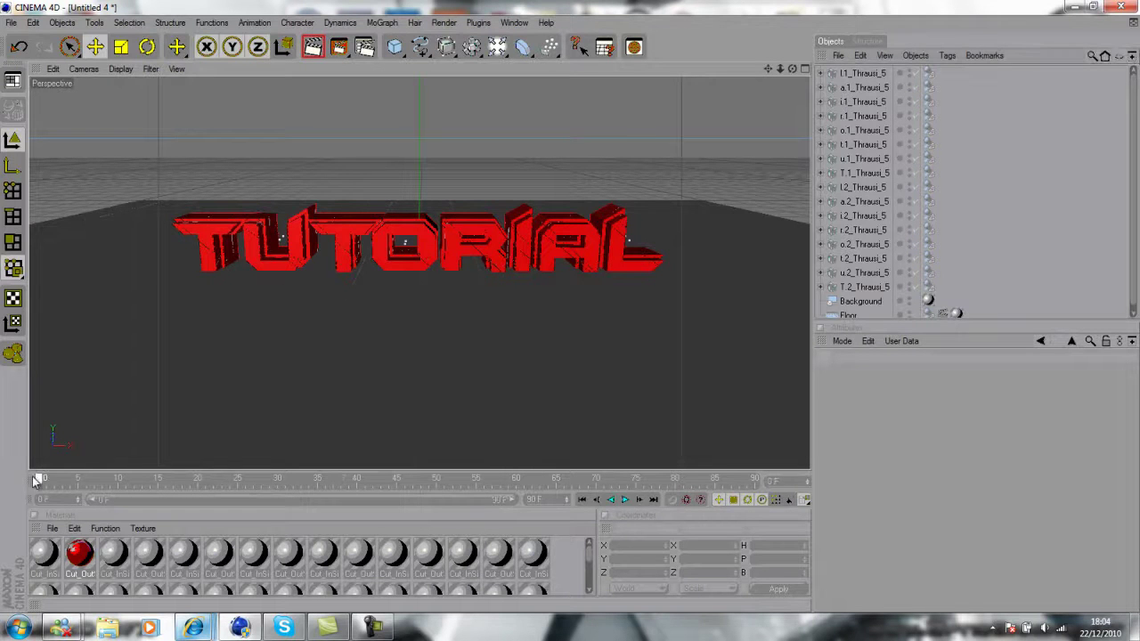
left_click_drag(338, 481, 40, 481)
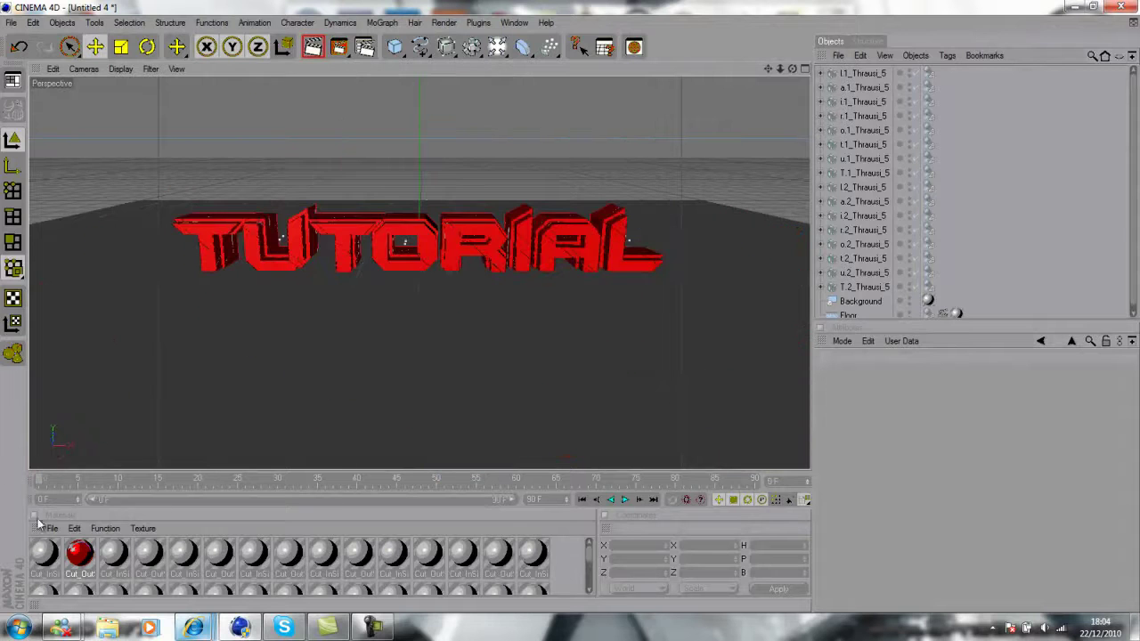
left_click(374, 629)
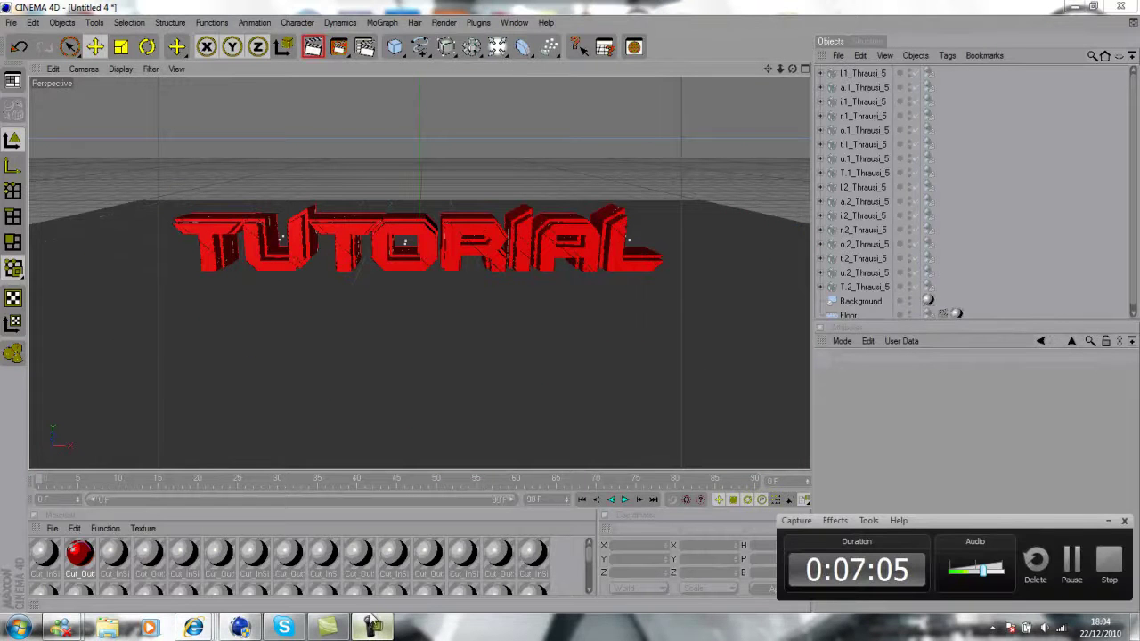